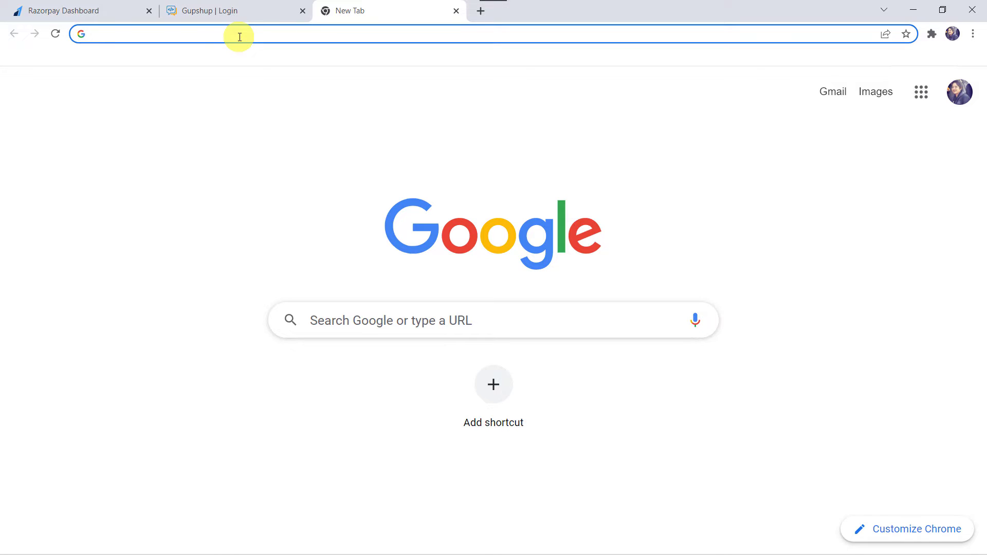
Step: Search for Pabbly and open the Pabbly Connect product page
type("pabbly.com")
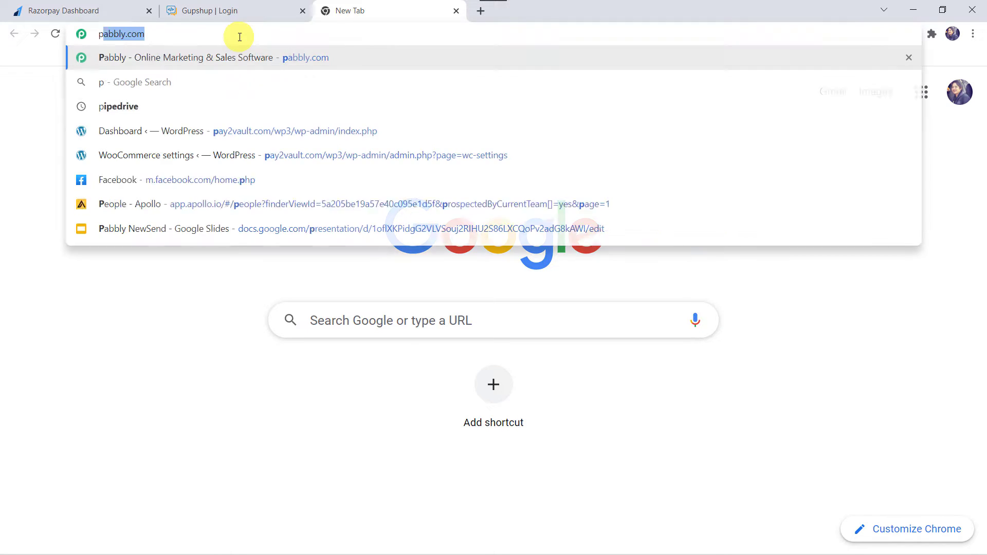
key("Return")
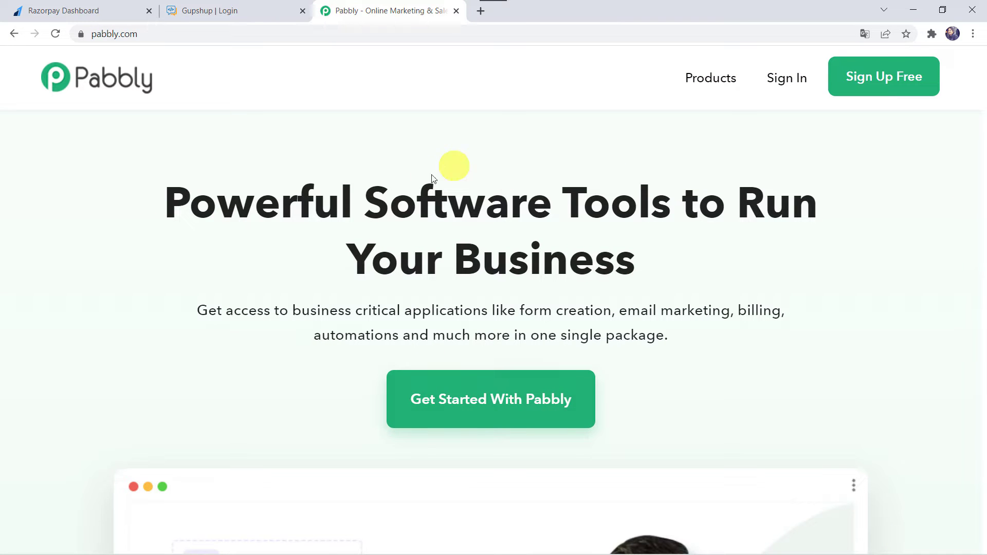
left_click(689, 77)
left_click(305, 274)
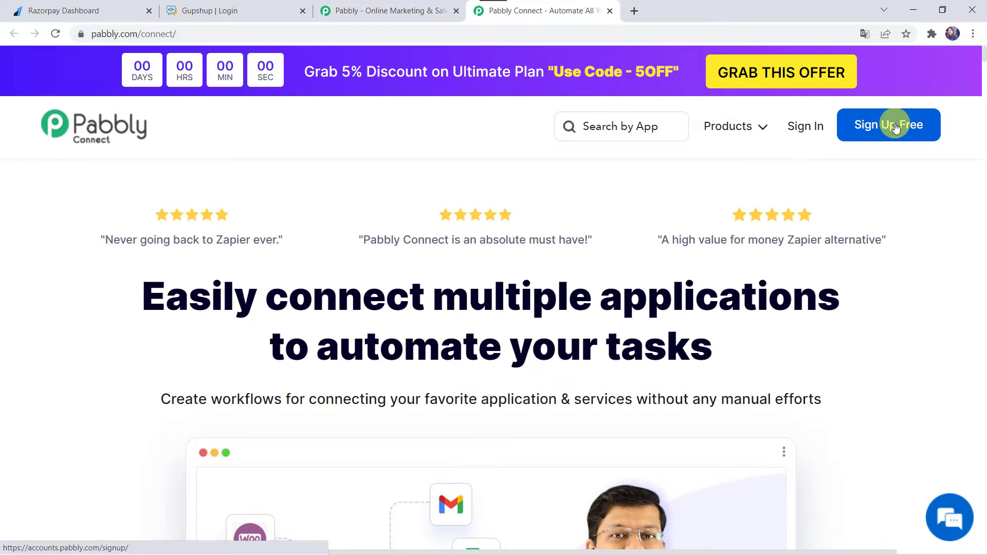
Step: Sign in and launch the Pabbly Connect app dashboard
left_click(808, 126)
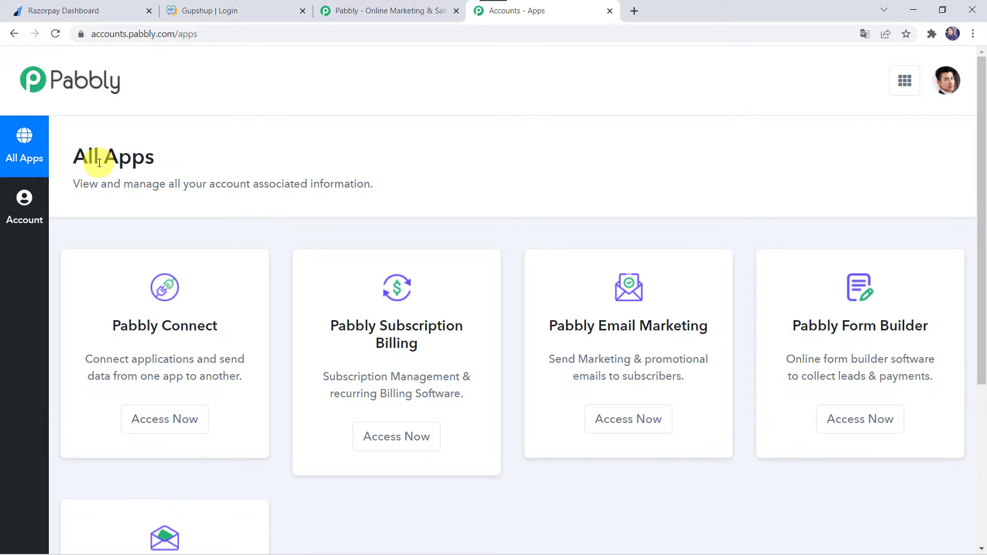
left_click(166, 419)
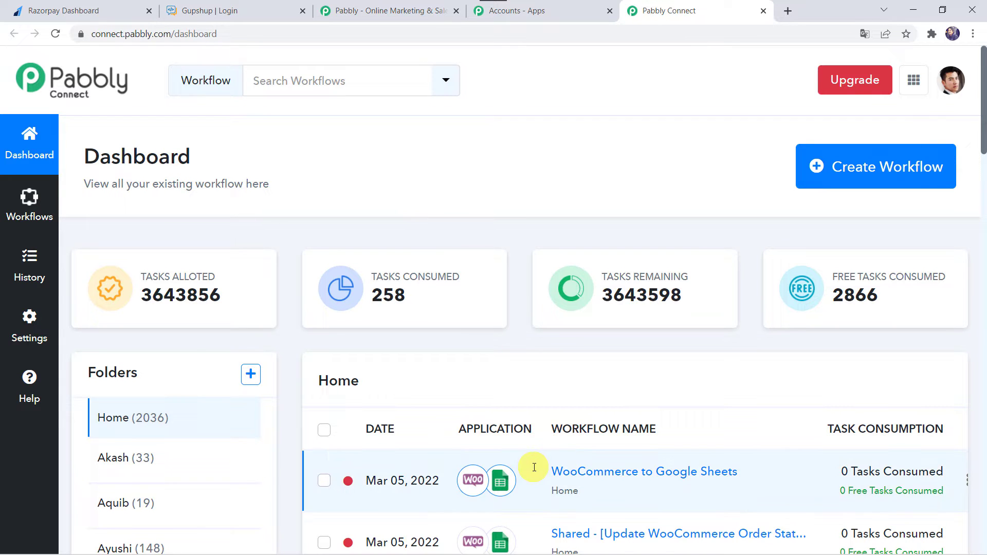
scroll(532, 466, "down", 5)
scroll(534, 466, "up", 5)
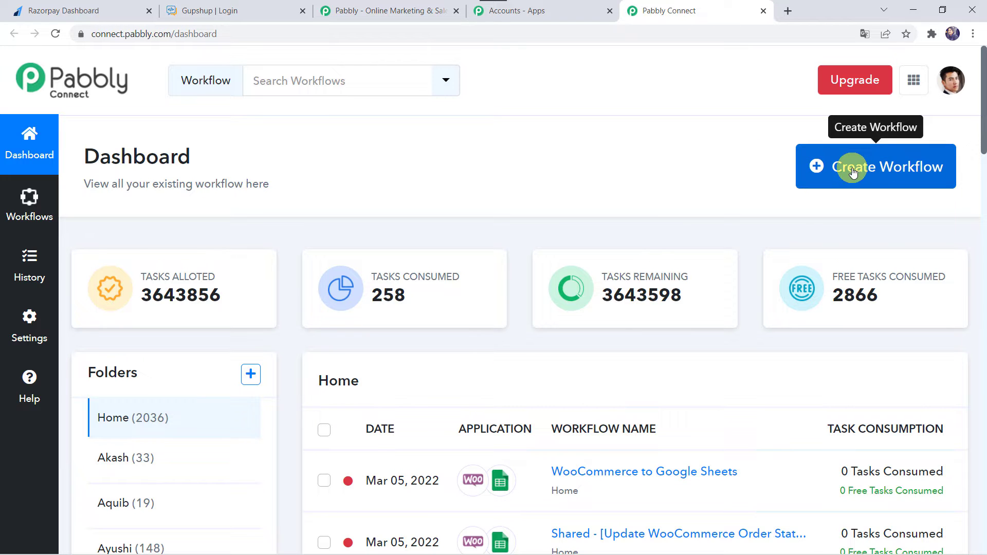
Step: Create a workflow named 'Send Razorpay Payment Confirmation Message to Customers via gupshup'
left_click(858, 171)
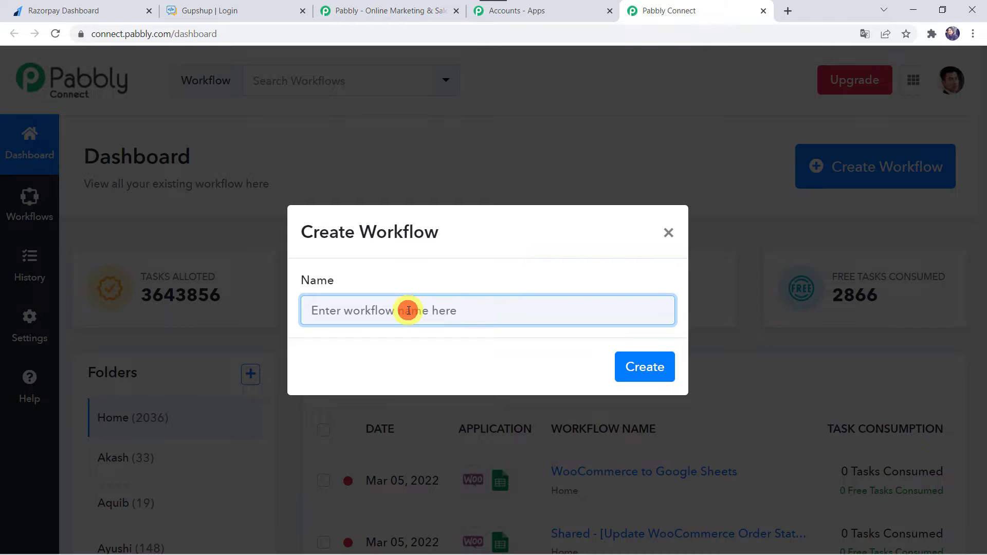
key("ctrl+v")
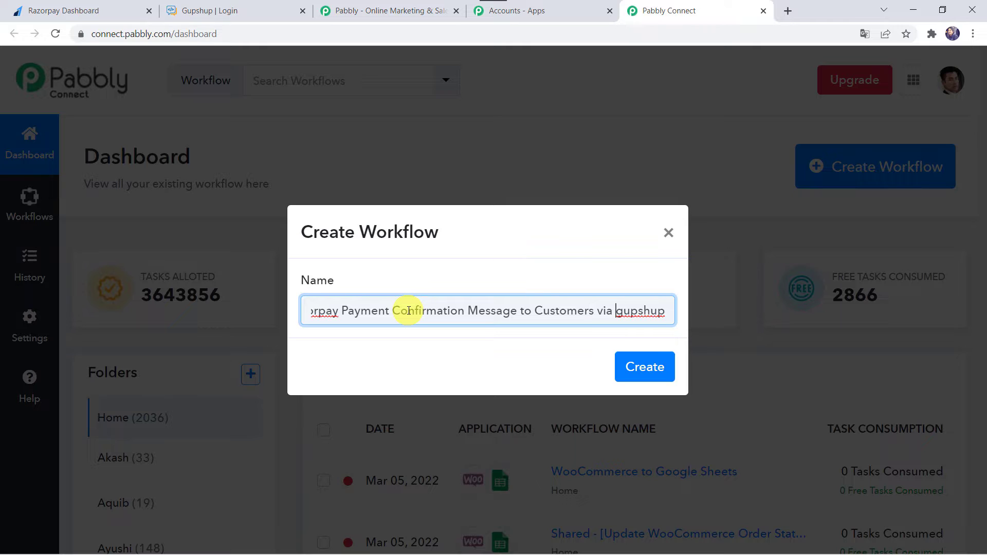
key("Home")
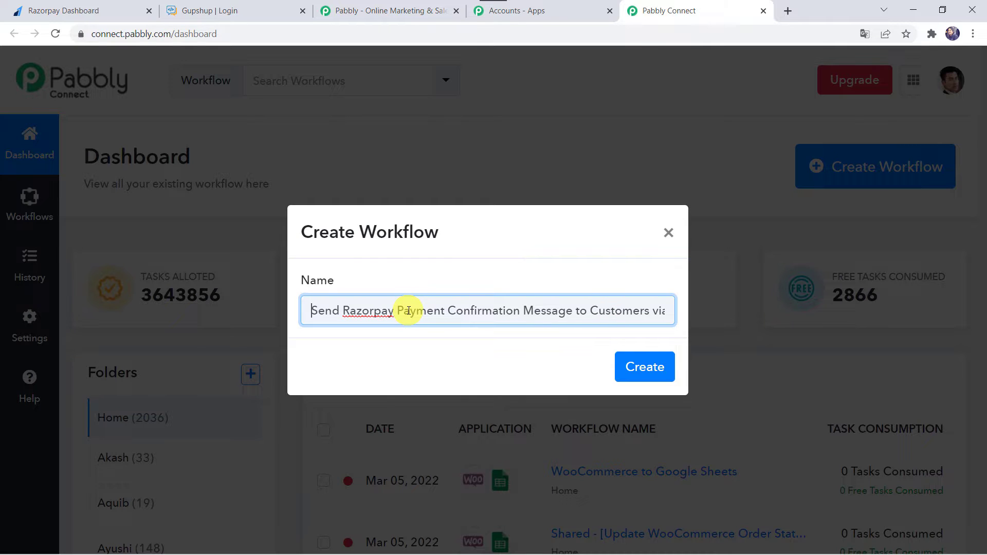
left_click(645, 368)
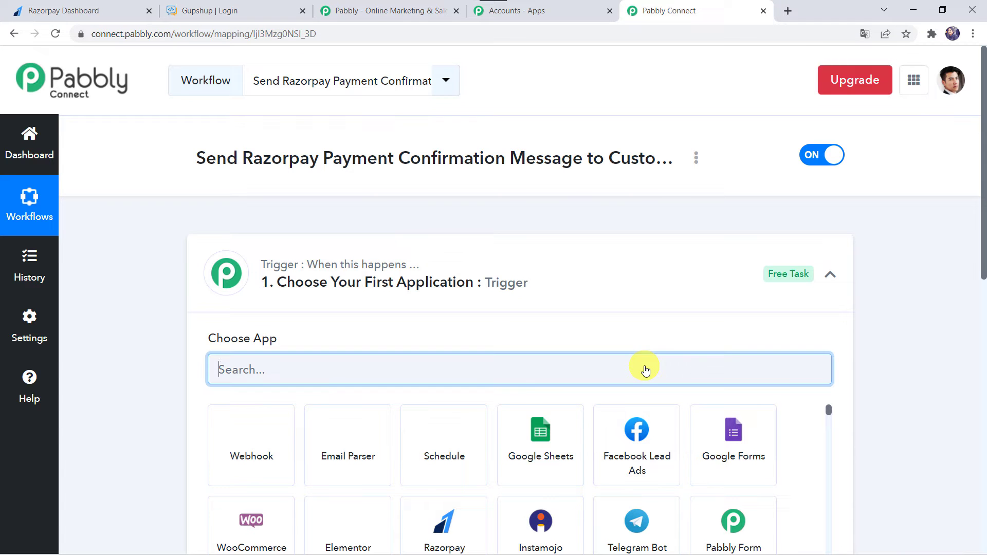
Step: Choose Razorpay as the workflow's trigger app
left_click(532, 285)
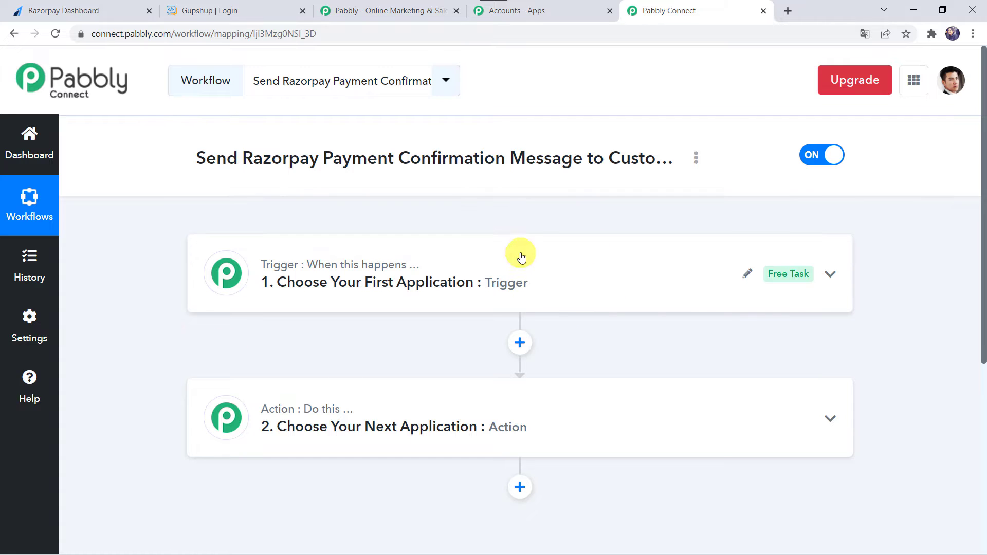
left_click(539, 279)
scroll(539, 280, "down", 3)
left_click(431, 219)
type("raz")
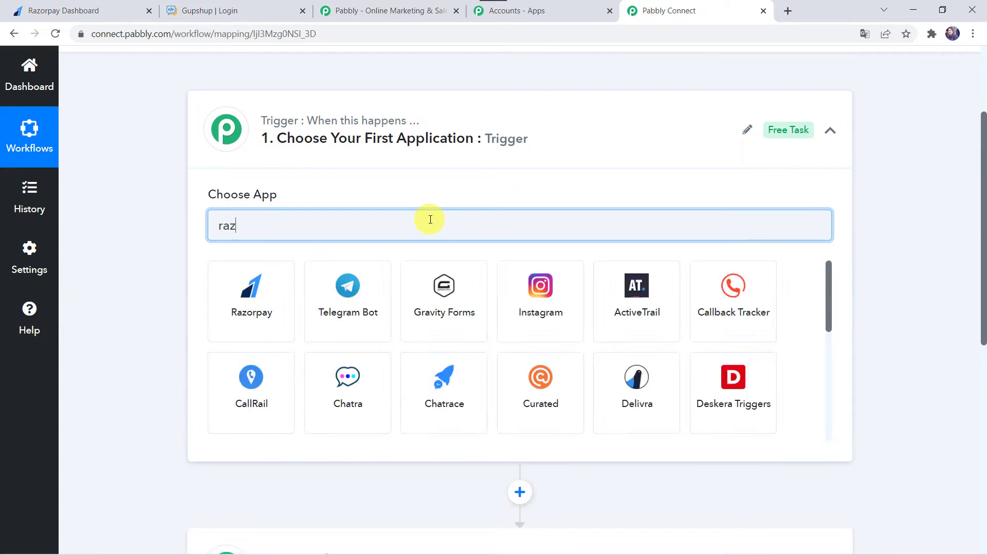
left_click(256, 307)
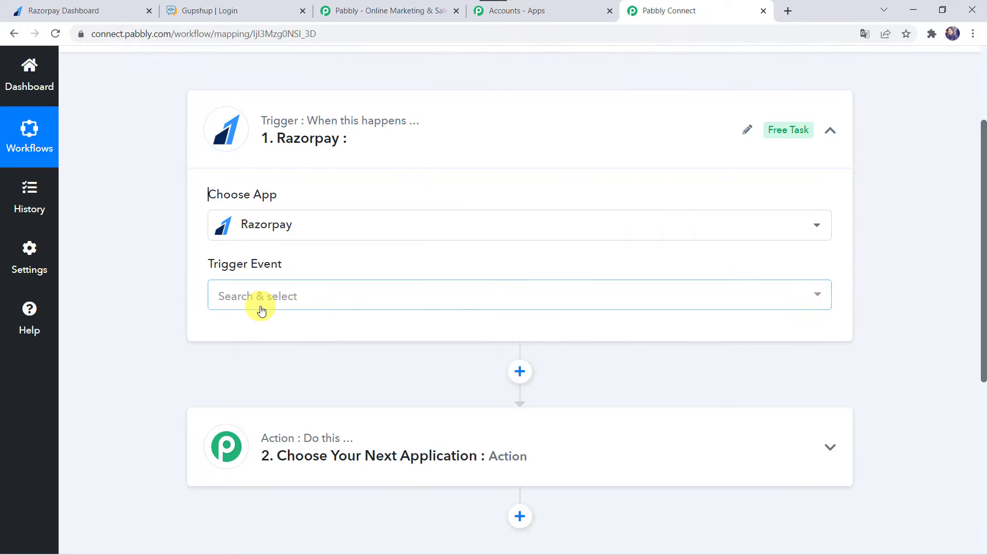
Step: Set the Razorpay trigger event to Payment Captured to get the webhook URL
left_click(254, 301)
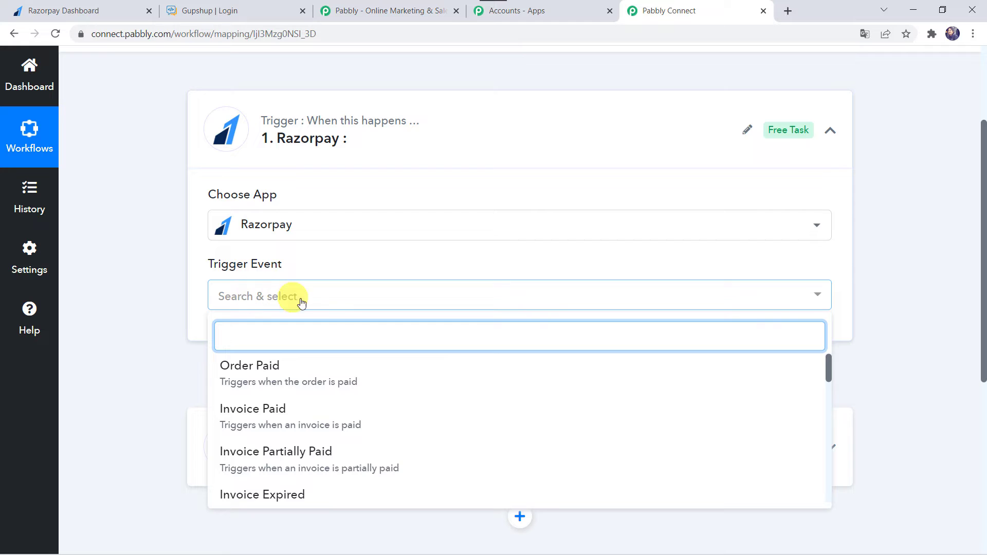
type("pay")
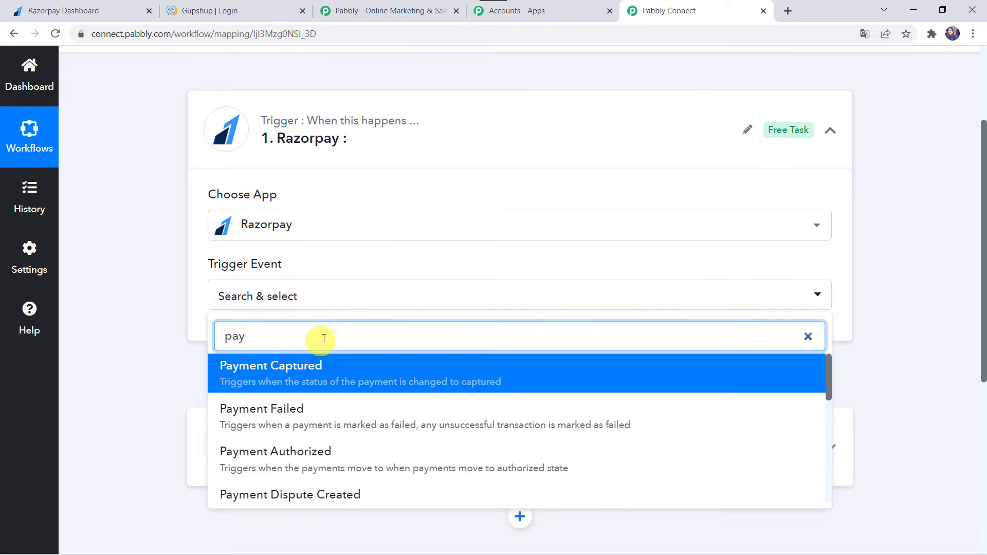
left_click(293, 375)
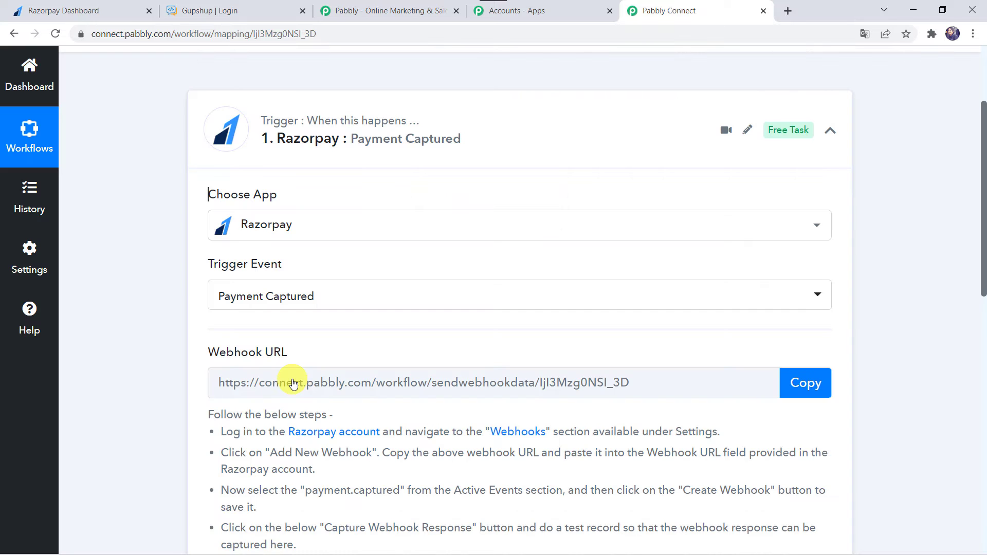
scroll(293, 352, "down", 3)
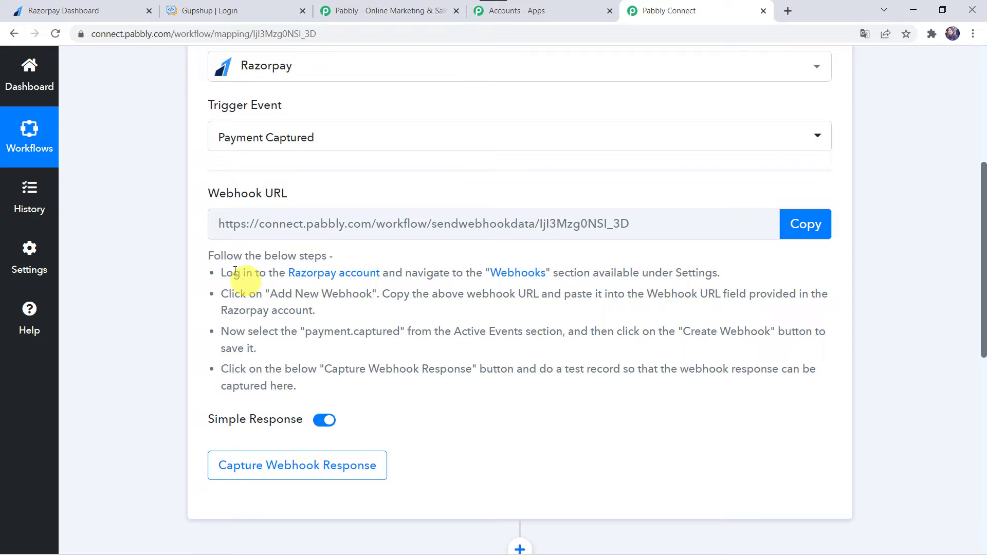
left_click(88, 5)
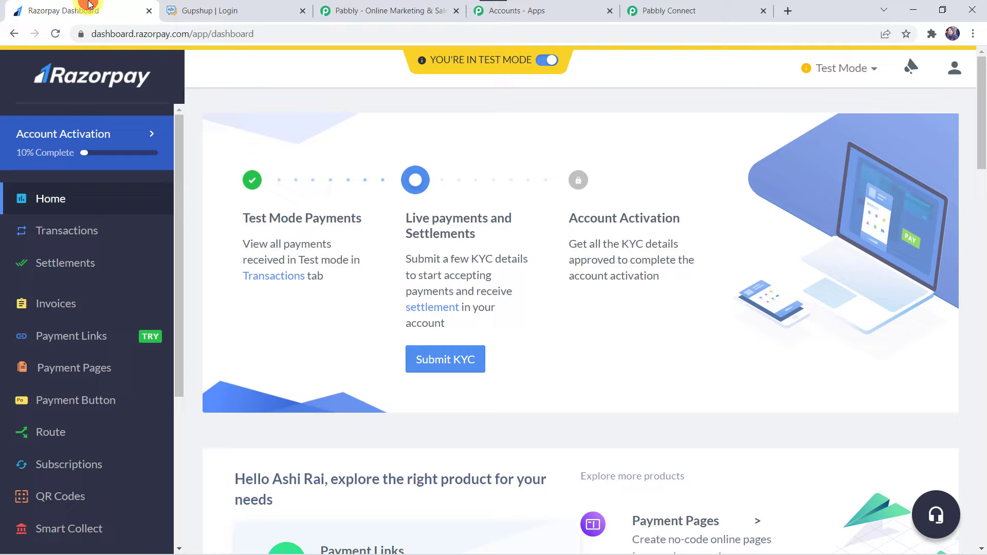
Step: In Razorpay Settings > Webhooks, start adding a new webhook
scroll(37, 370, "down", 5)
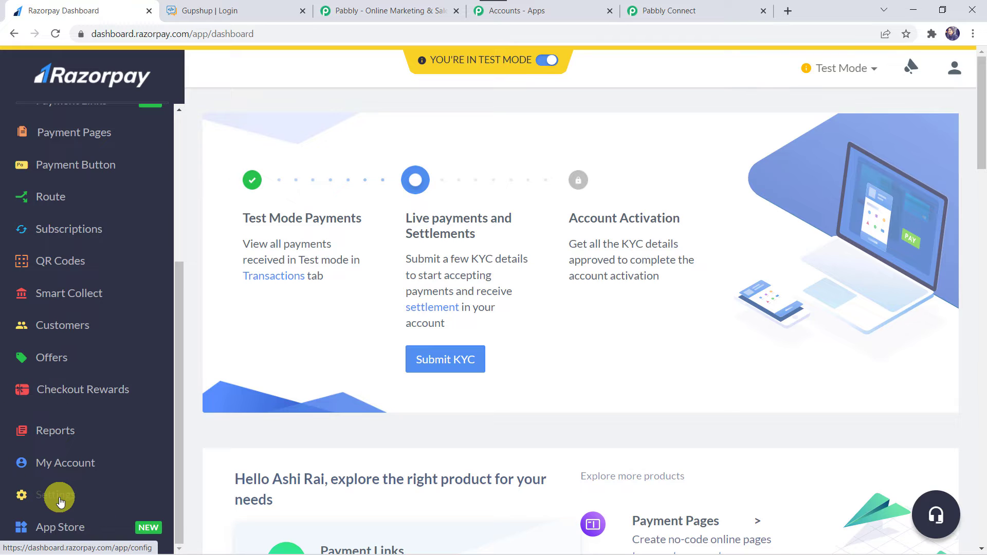
left_click(60, 502)
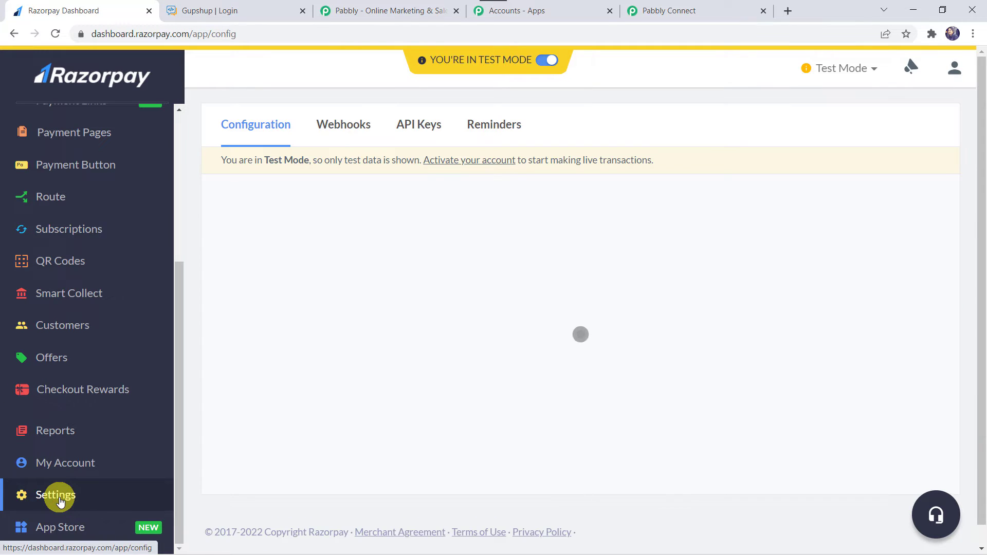
left_click(348, 126)
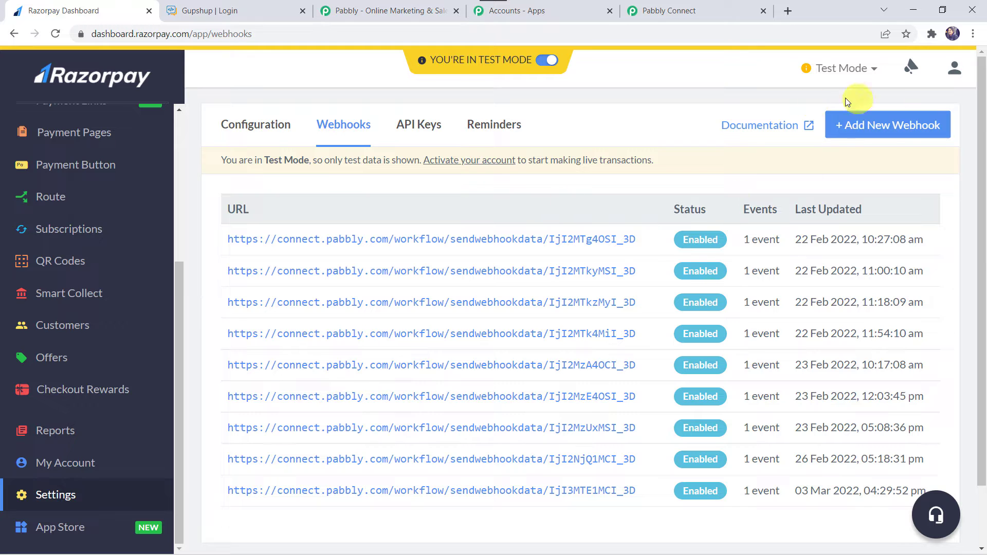
left_click(879, 126)
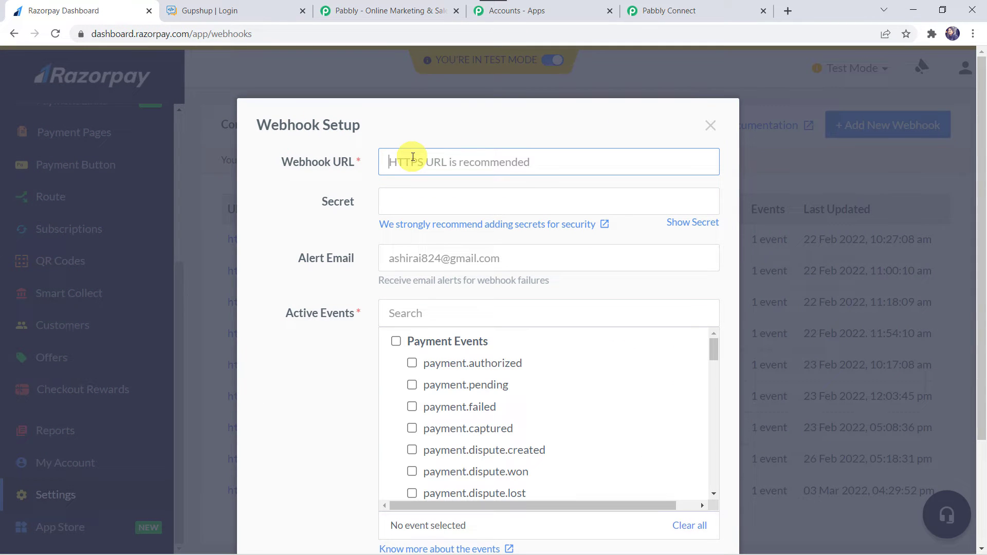
Step: Paste the Pabbly workflow's webhook URL into Razorpay's Webhook URL field
left_click(665, 11)
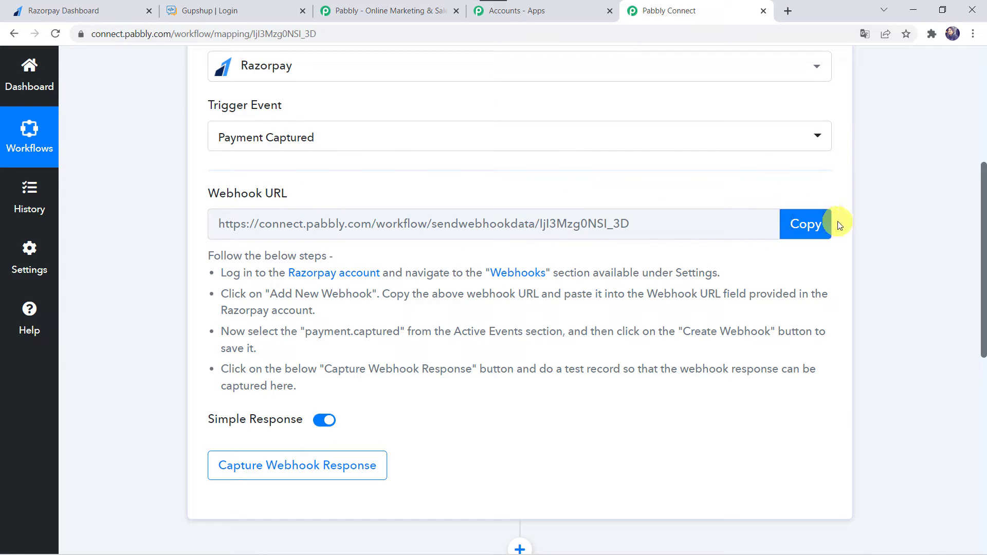
left_click(817, 230)
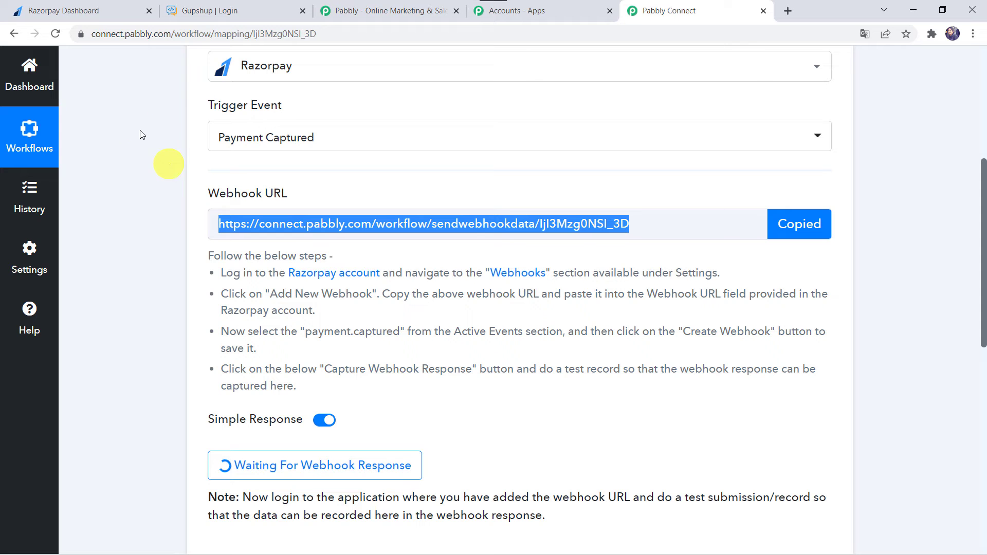
left_click(100, 6)
left_click(440, 165)
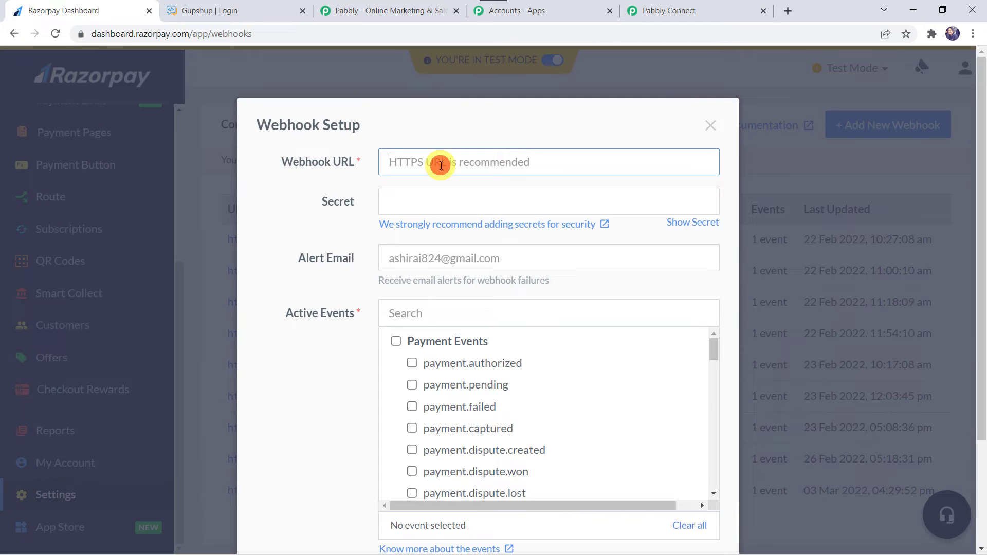
right_click(440, 165)
left_click(473, 265)
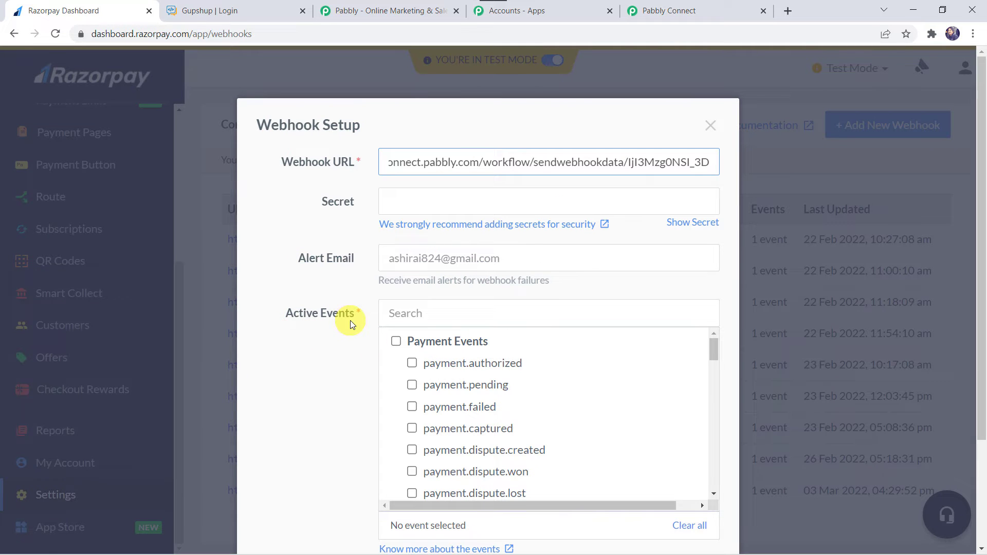
Step: Subscribe the webhook to payment.captured and create it
left_click(412, 429)
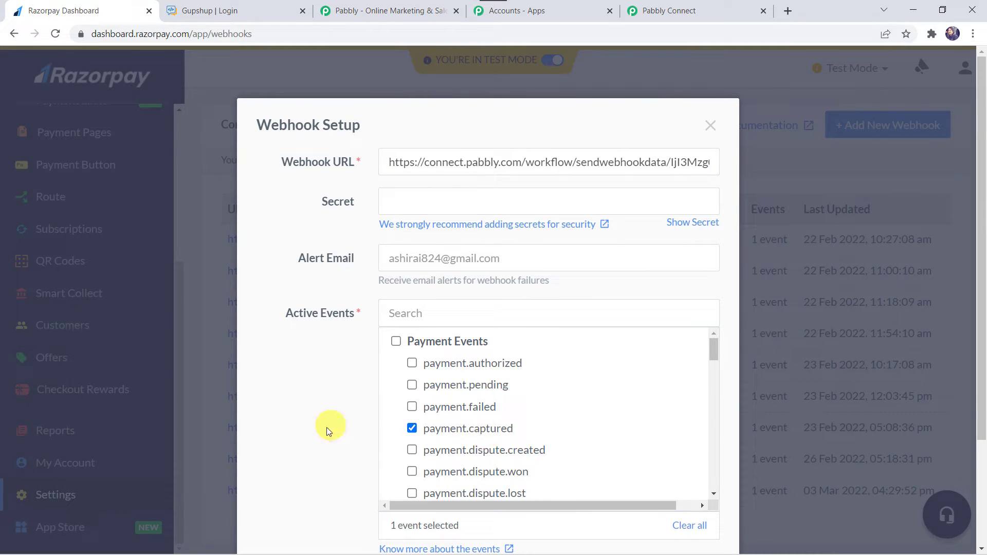
scroll(334, 427, "down", 3)
left_click(683, 481)
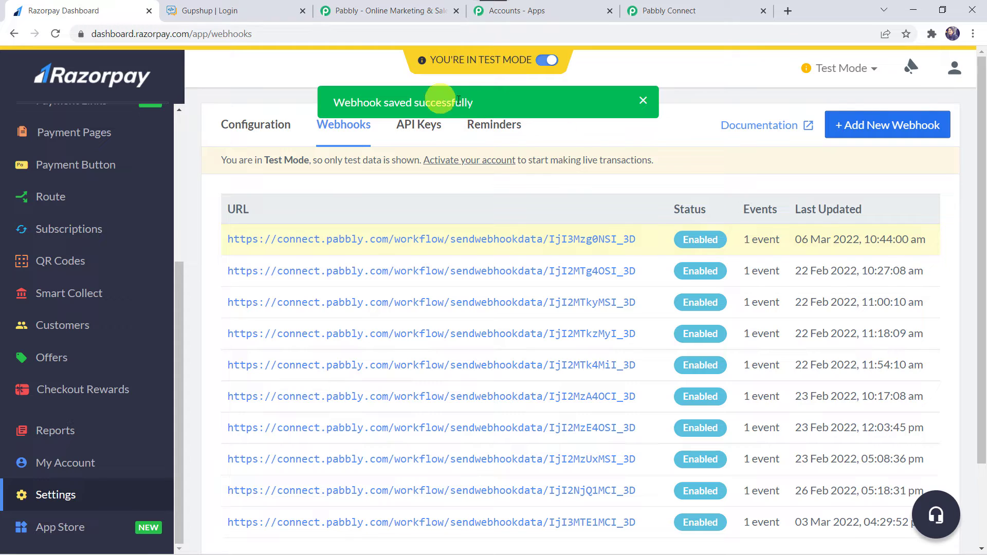
left_click(692, 9)
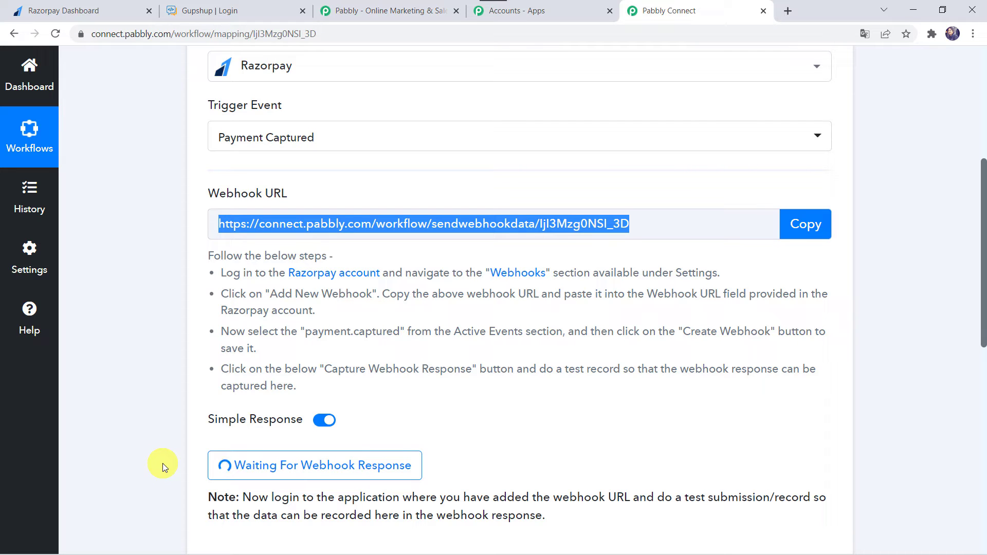
Step: Copy the Core PHP Programming link from Razorpay Payment Pages into a new tab's clipboard
left_click(77, 11)
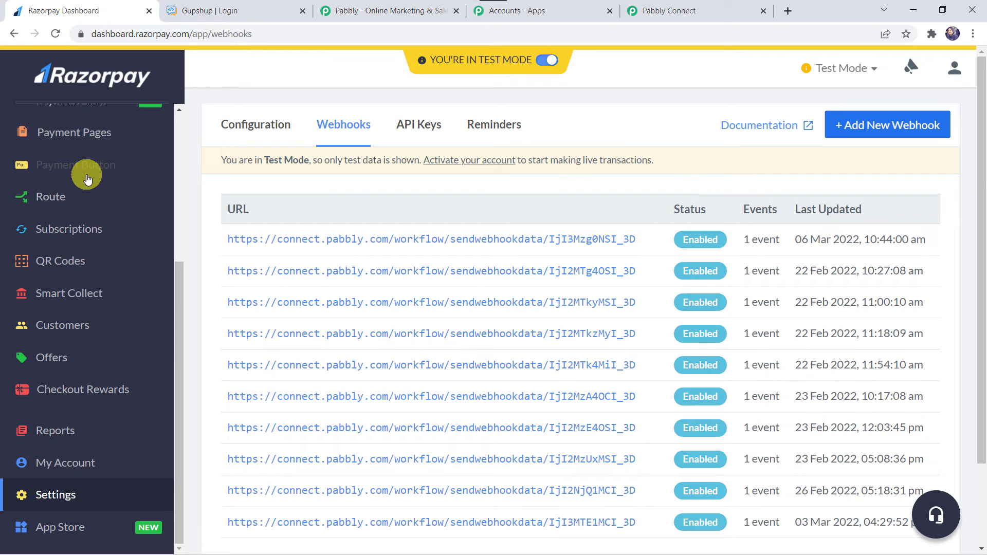
scroll(84, 175, "up", 3)
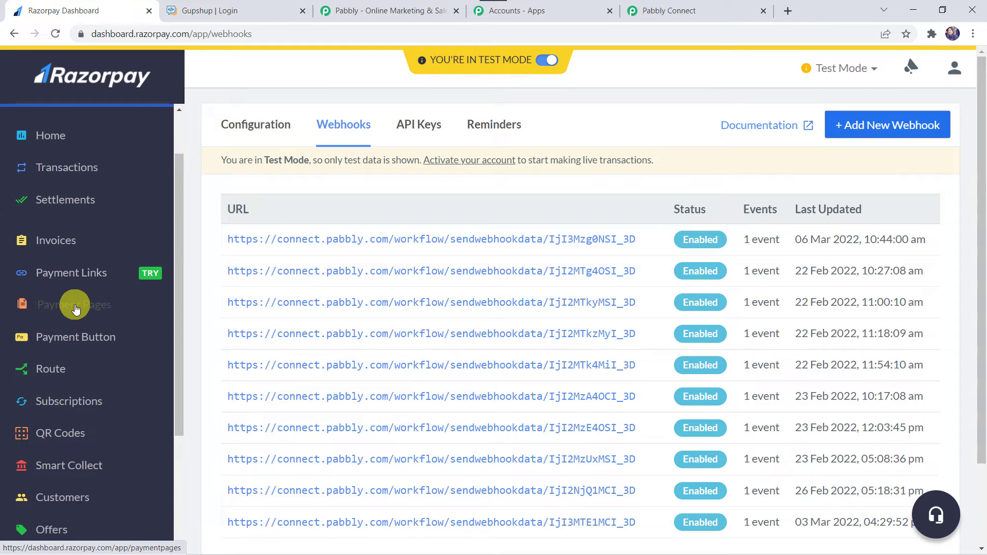
left_click(76, 307)
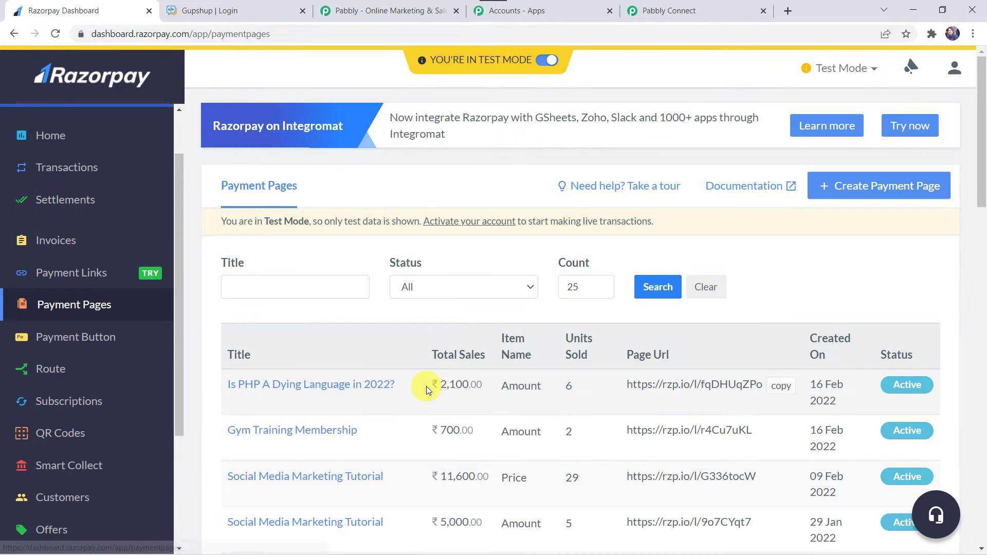
scroll(425, 388, "down", 6)
scroll(425, 388, "down", 2)
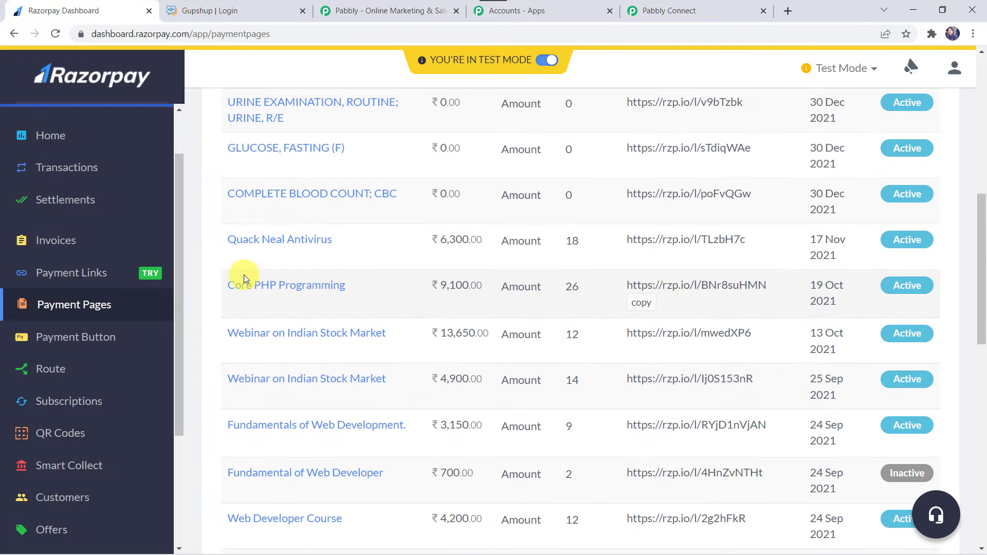
left_click(637, 307)
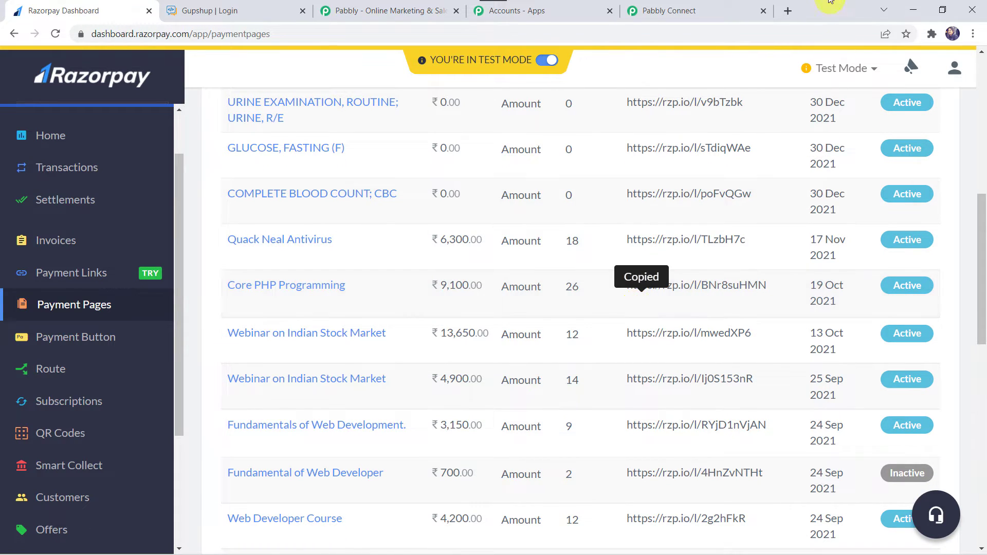
left_click(787, 11)
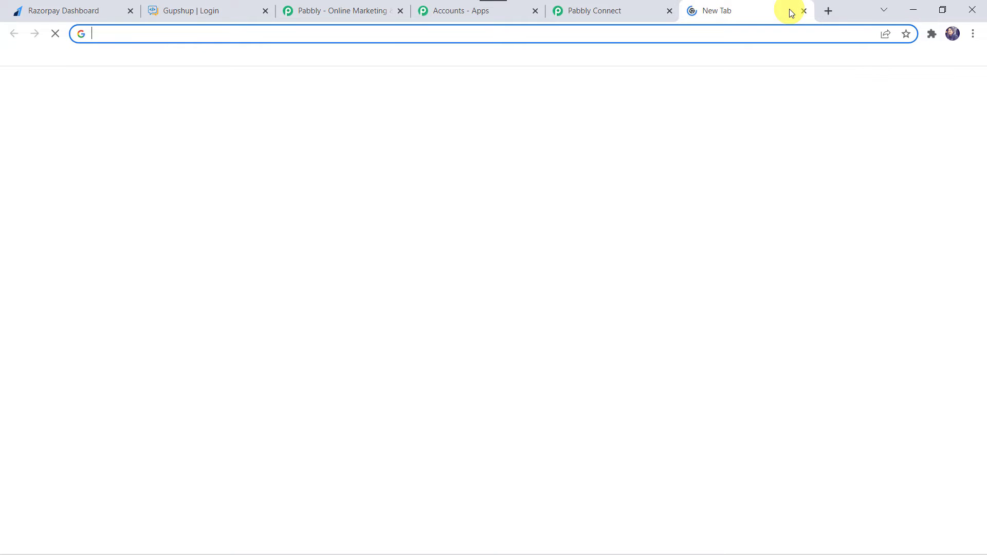
Step: Load the payment page link and choose Core PHP Programming as the course
key("ctrl+v")
key("Return")
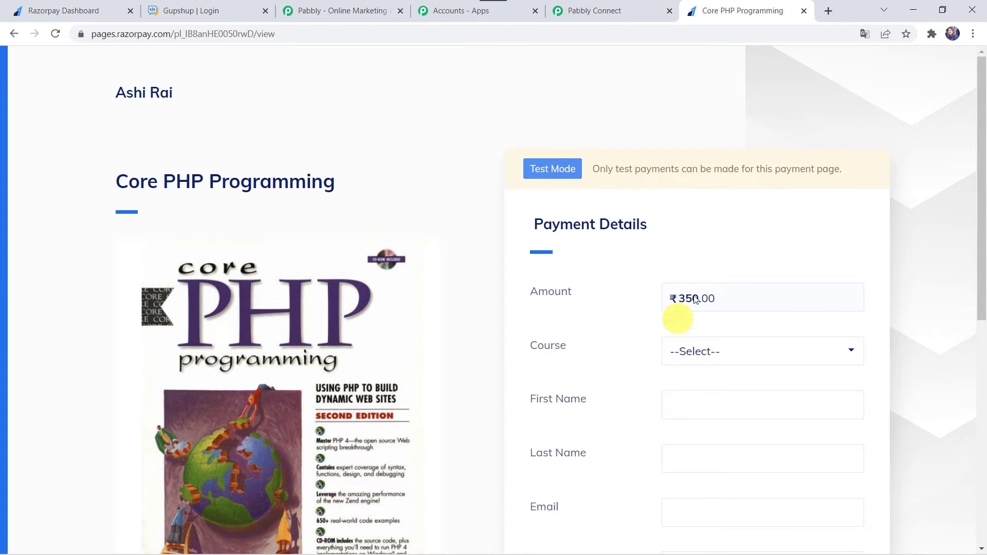
scroll(712, 292, "down", 2)
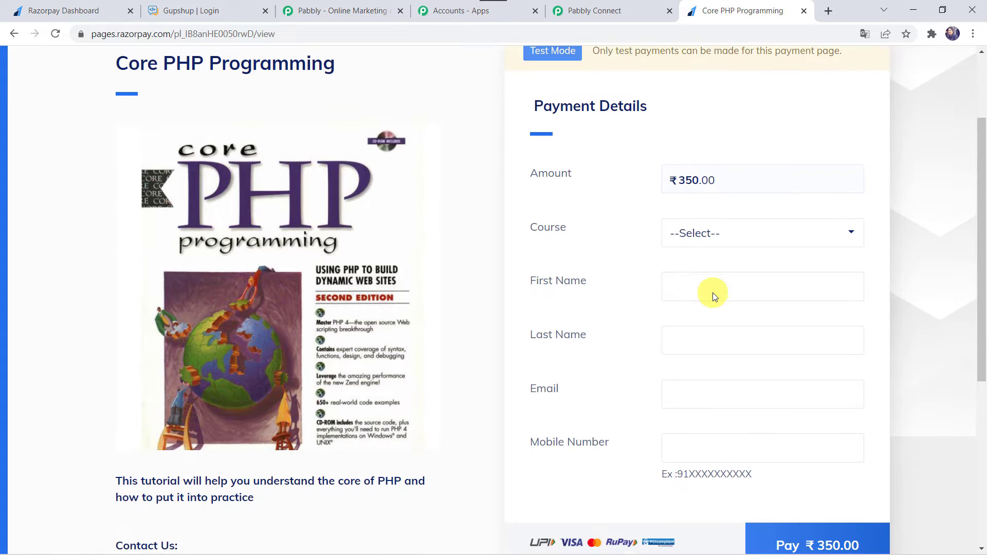
left_click(716, 236)
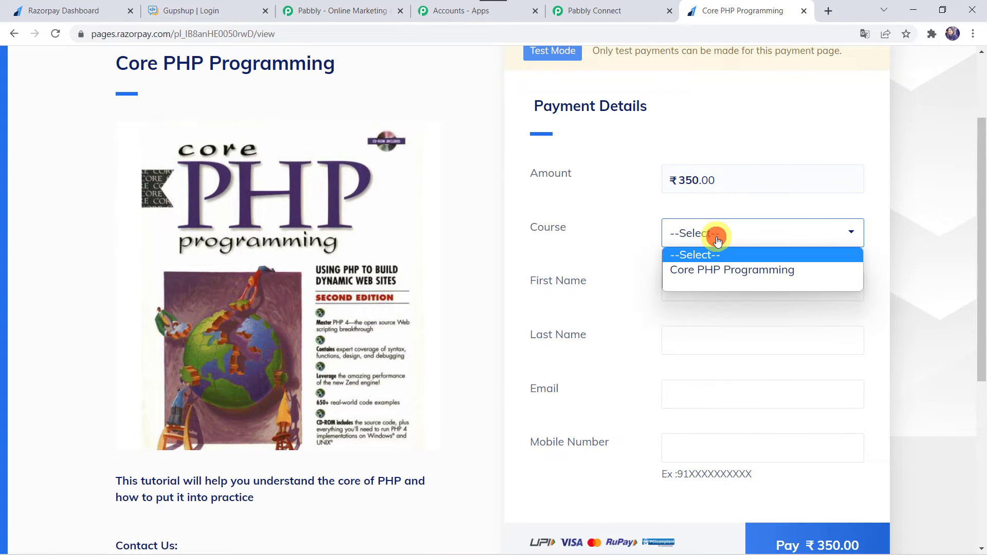
left_click(730, 271)
Step: Enter the buyer's first name, e-mail address and mobile number
left_click(677, 295)
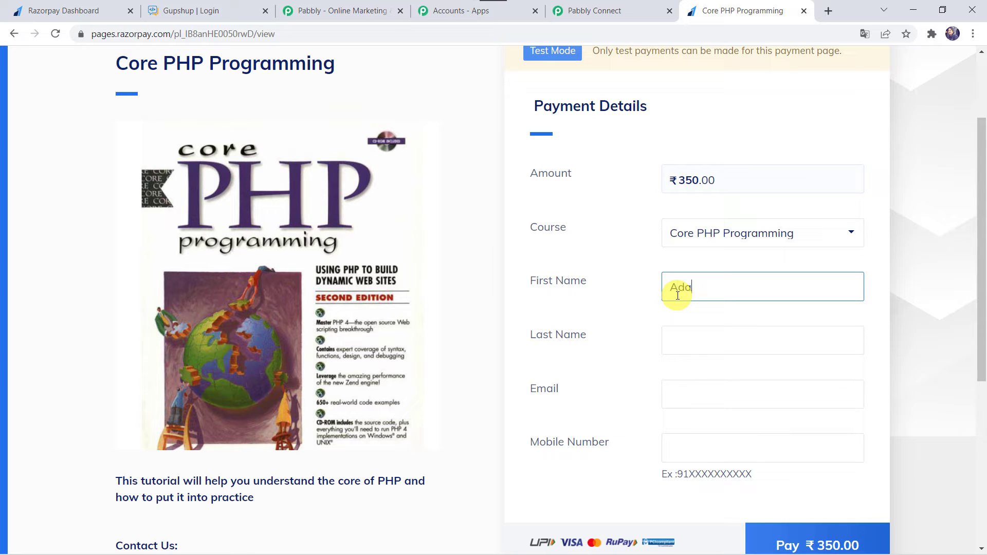
type("Adam")
key("Tab")
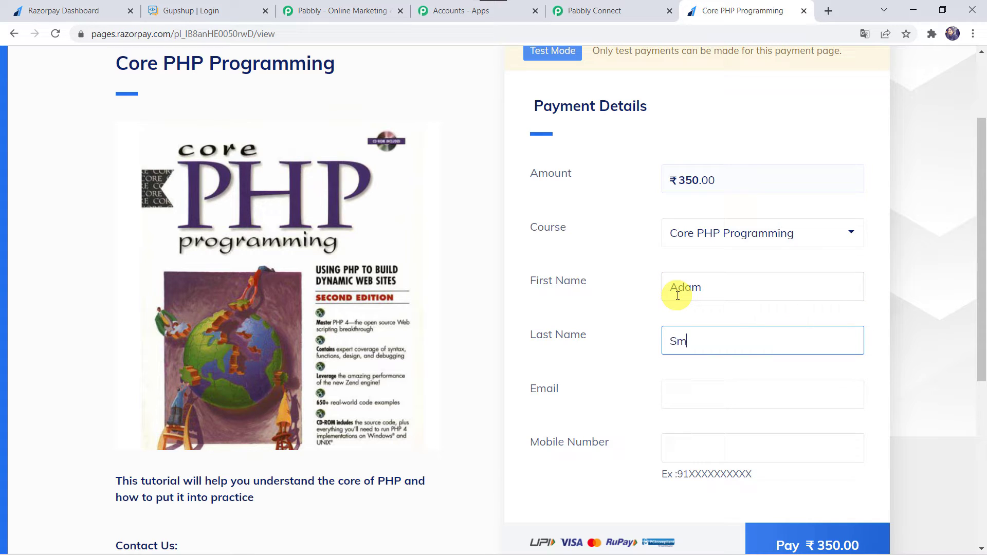
key("Tab")
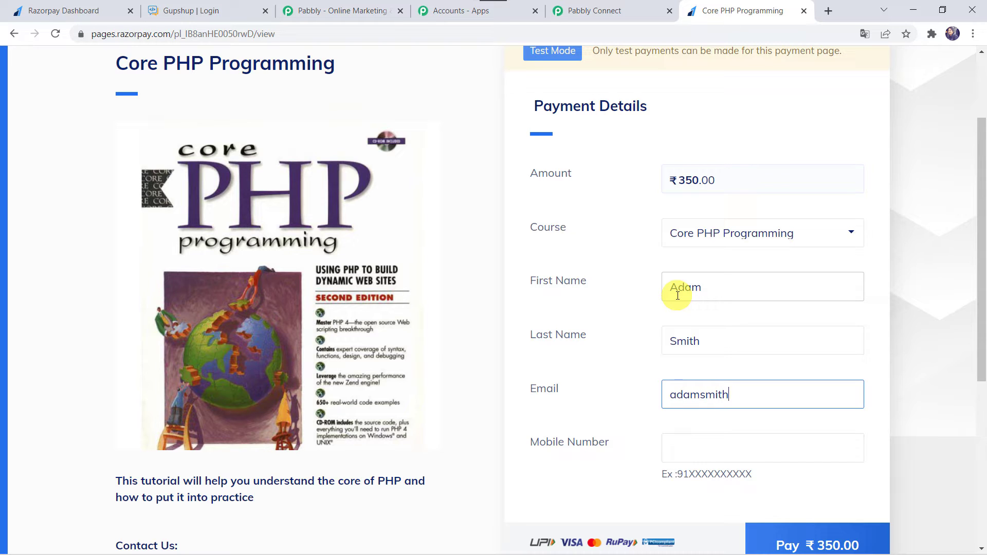
key("Tab")
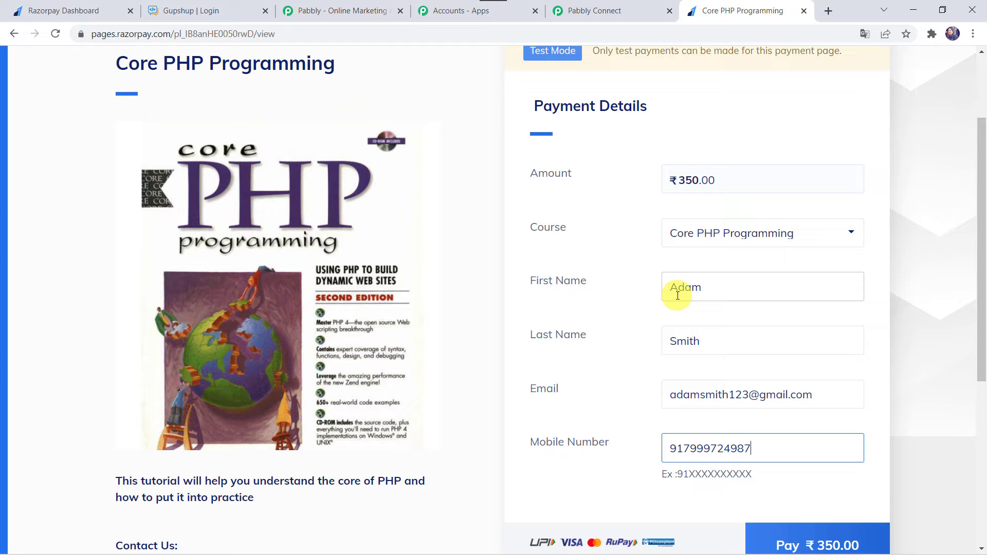
scroll(678, 295, "down", 2)
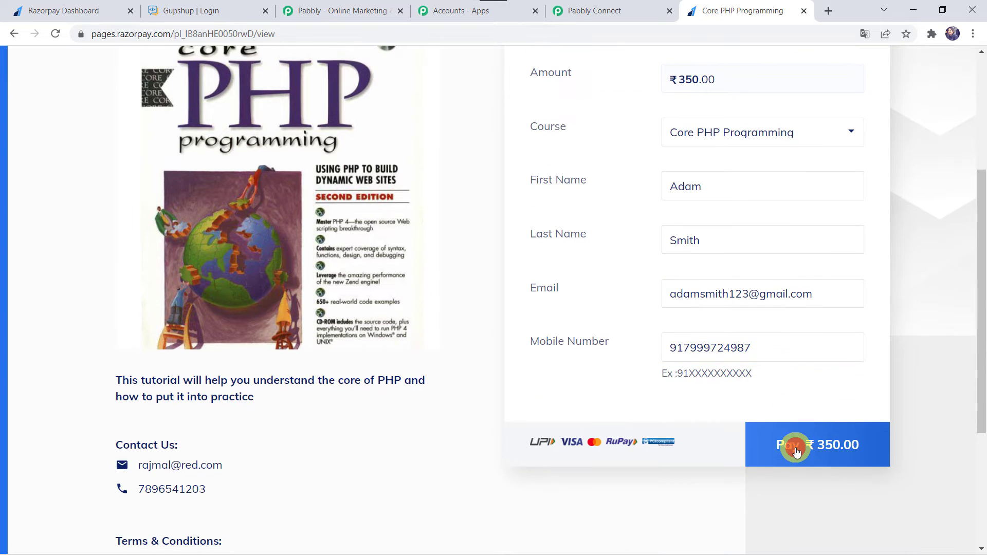
Step: Pay ₹350 by card using the saved Visa test card, skipping card saving
left_click(796, 451)
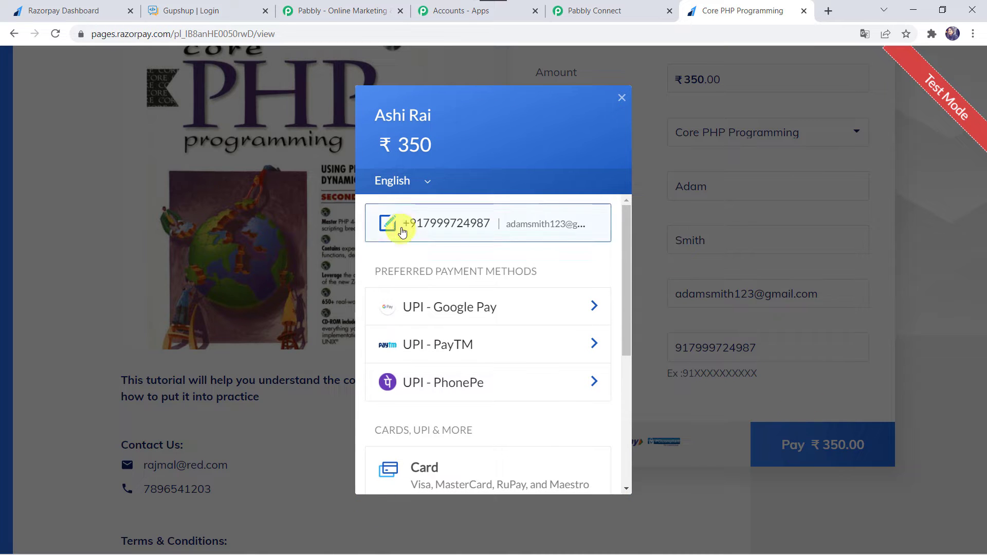
scroll(458, 465, "down", 1)
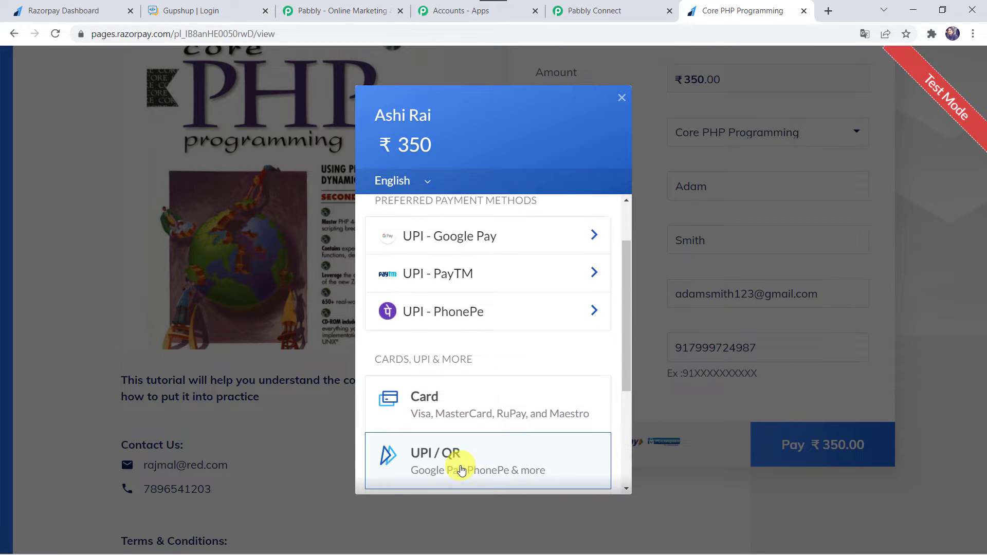
left_click(427, 407)
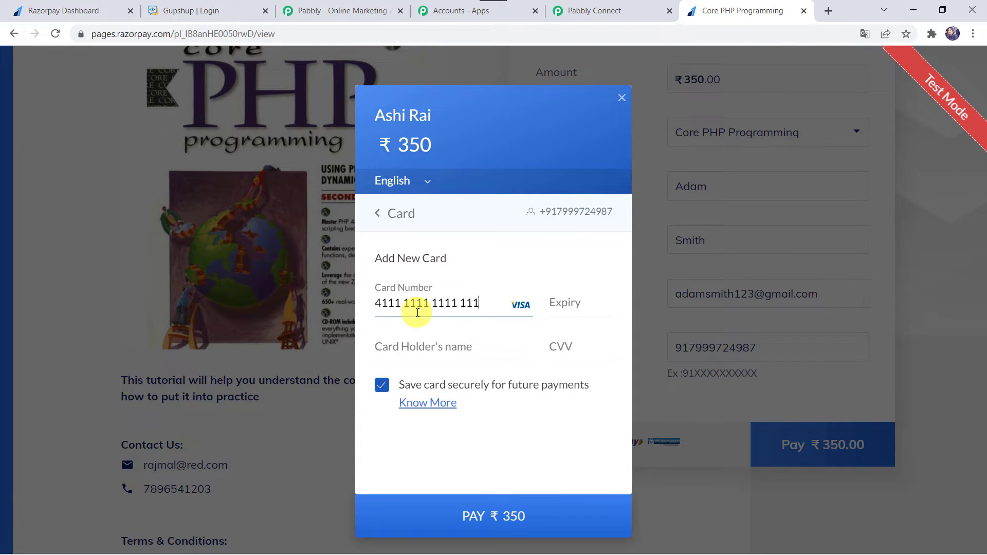
left_click(418, 338)
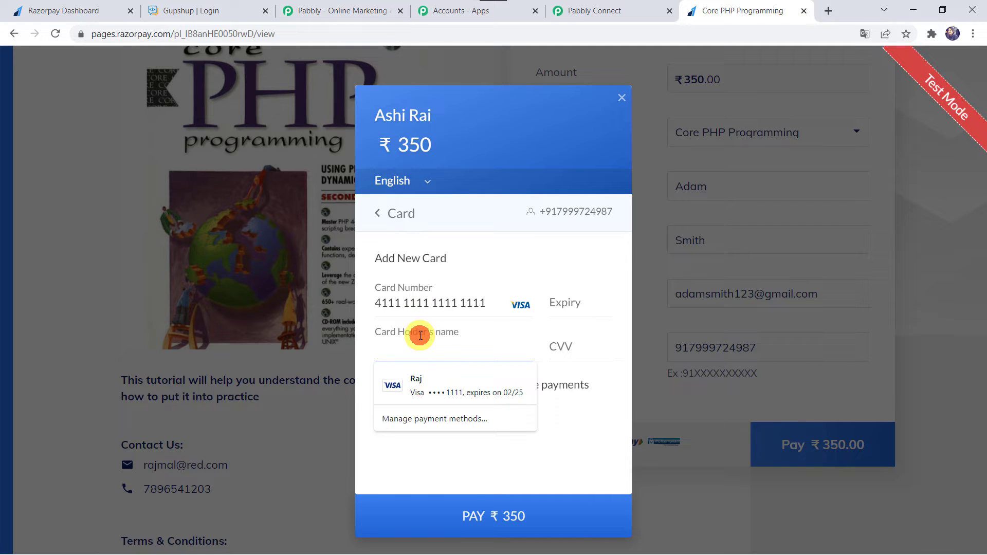
left_click(440, 392)
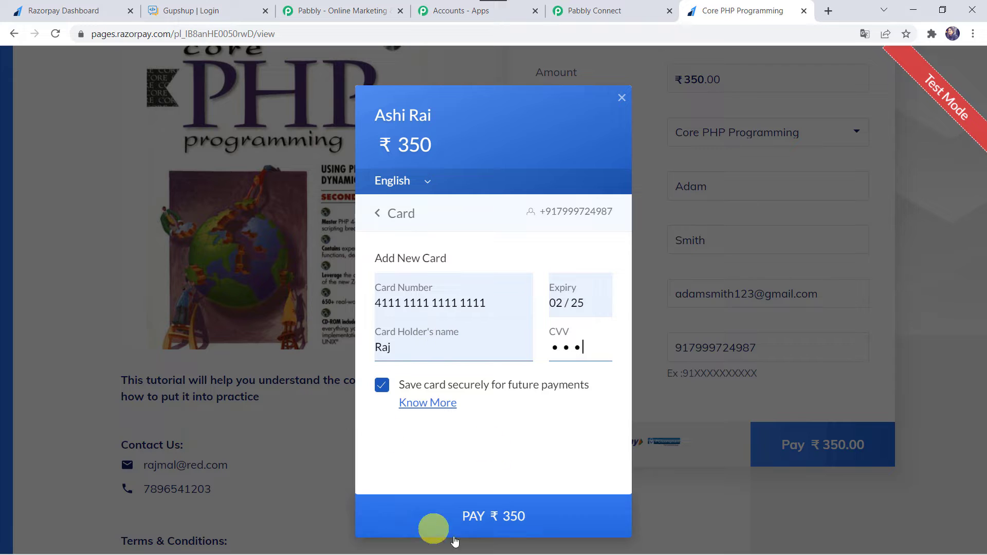
left_click(489, 518)
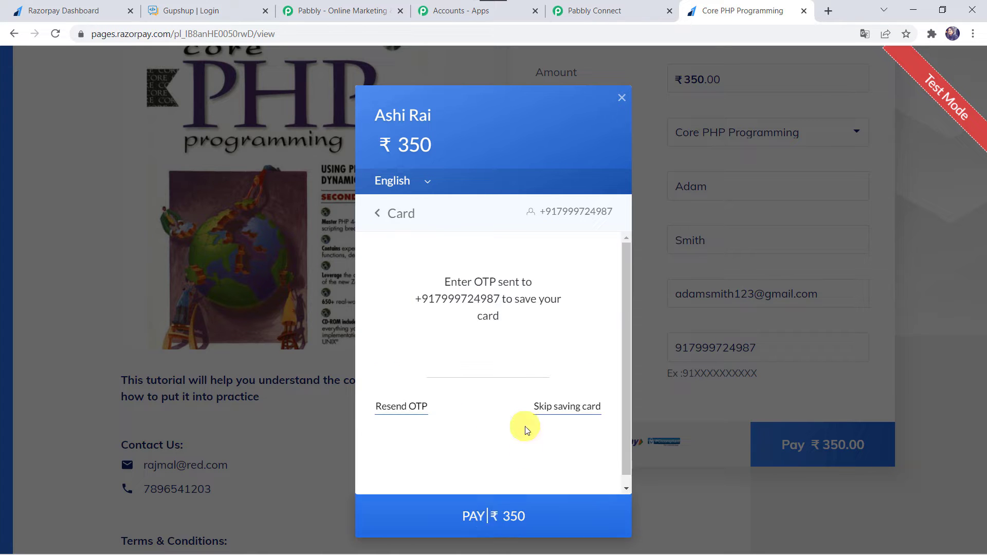
left_click(562, 406)
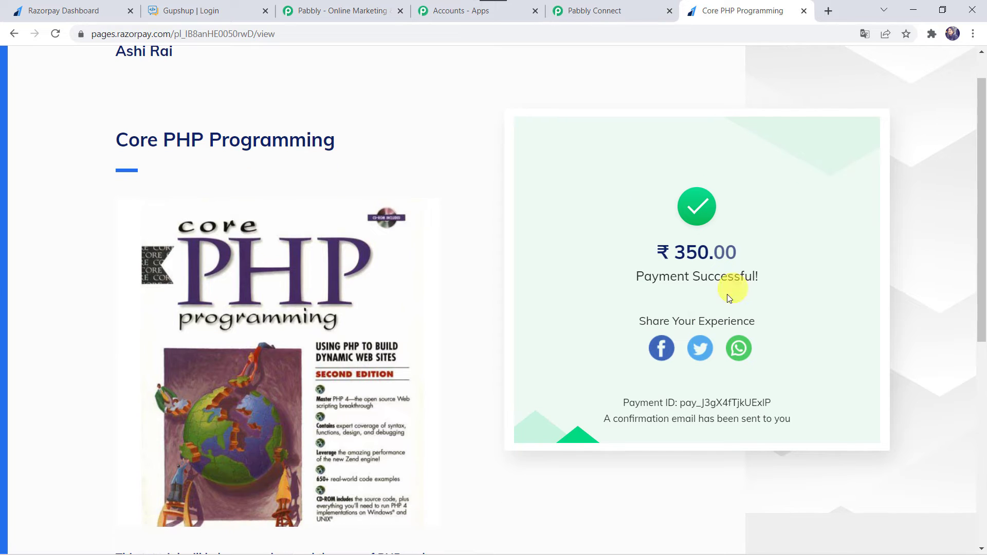
left_click(595, 15)
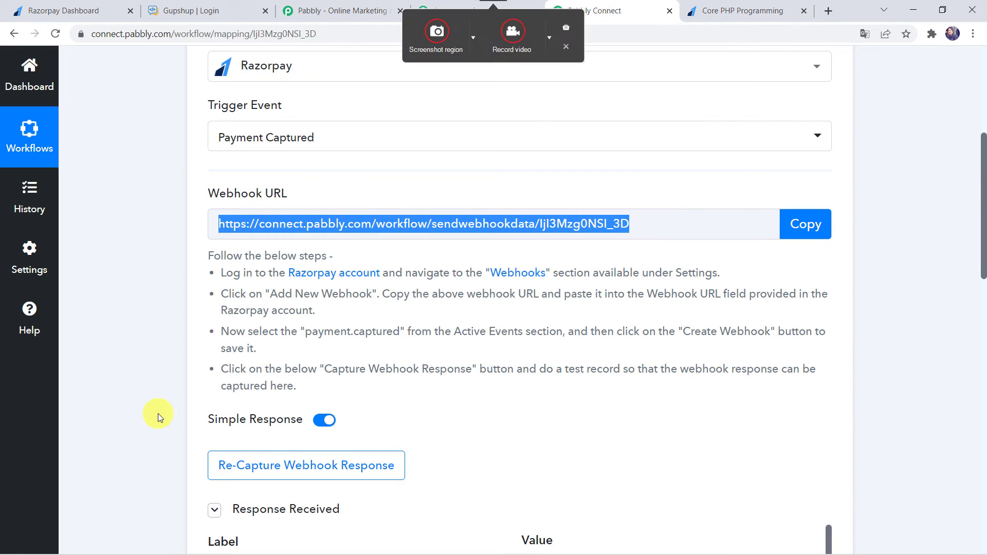
scroll(158, 414, "down", 5)
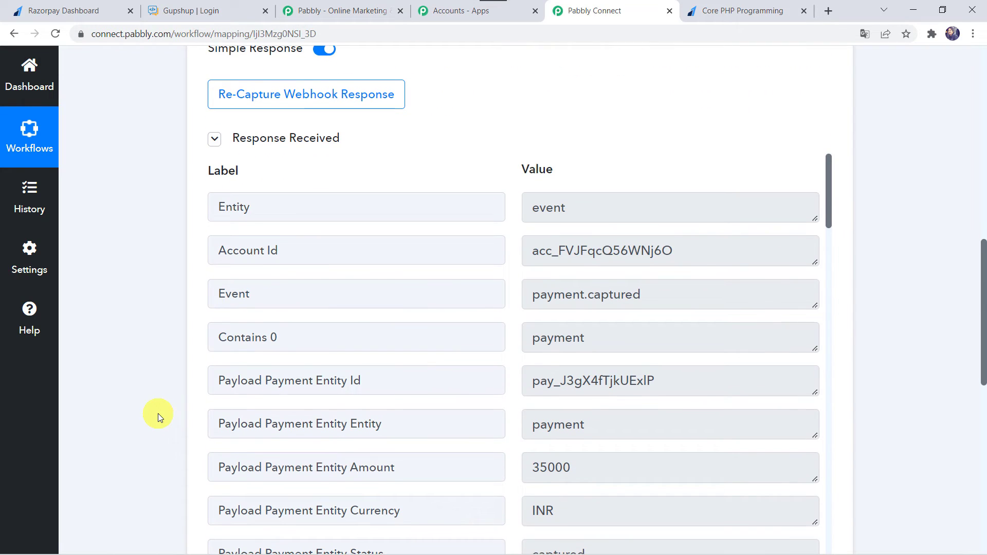
scroll(445, 345, "down", 4)
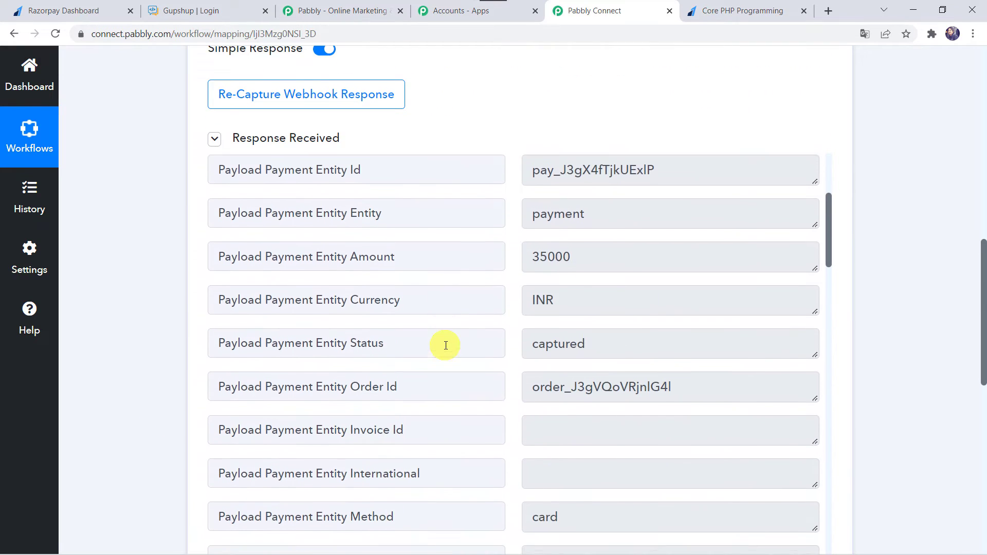
scroll(446, 345, "down", 16)
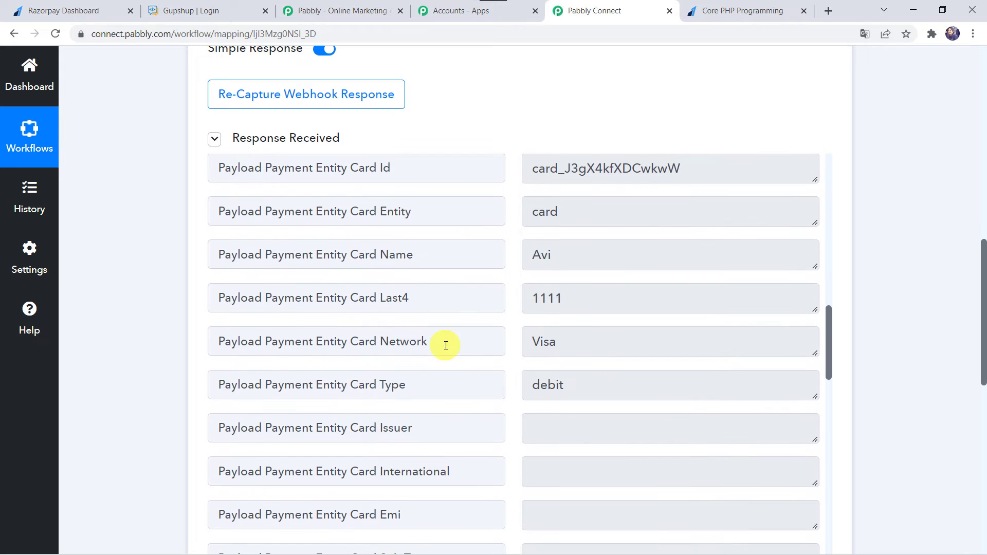
scroll(444, 345, "down", 8)
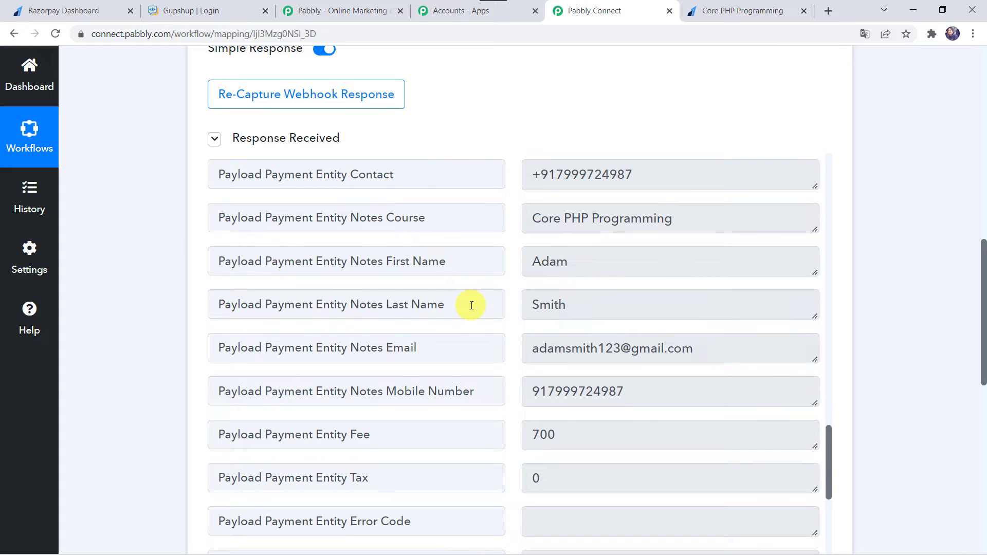
scroll(106, 458, "down", 10)
Step: Set the action step to Gupshup's Send Message event
left_click(399, 161)
left_click(256, 261)
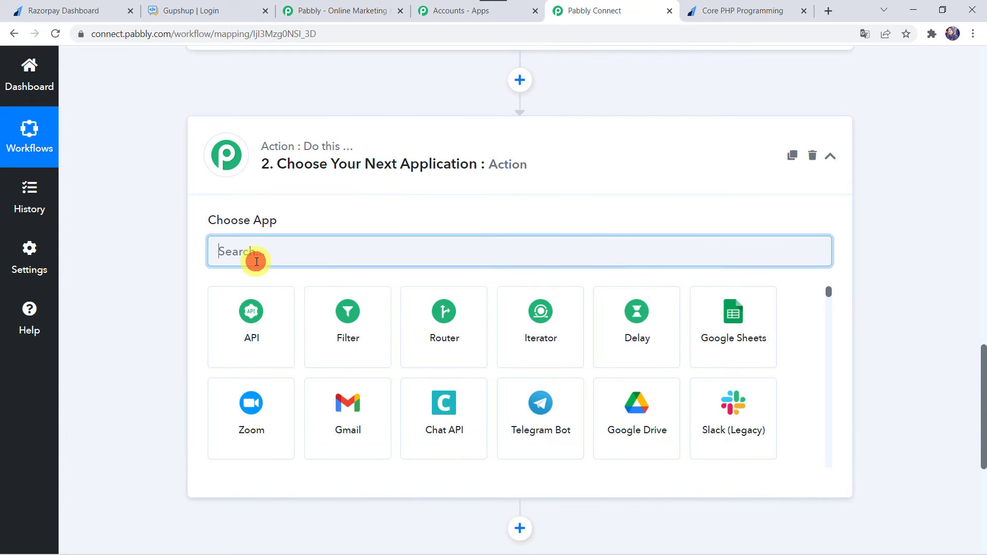
type("gupsh")
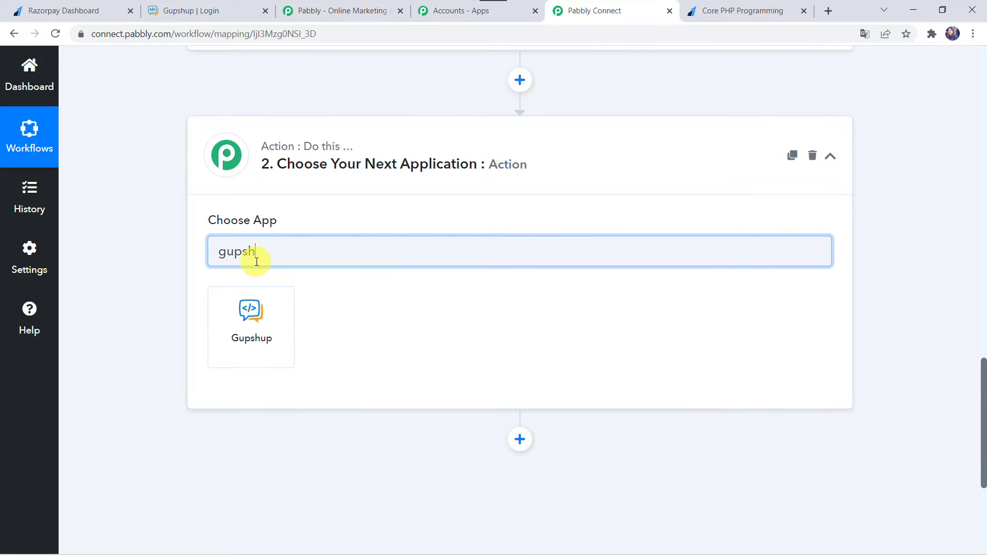
left_click(263, 326)
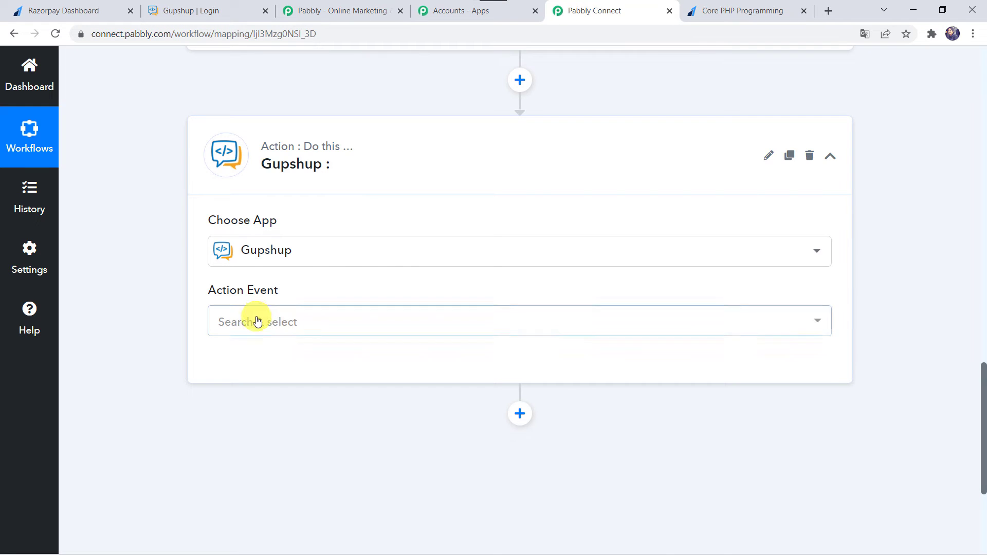
left_click(256, 321)
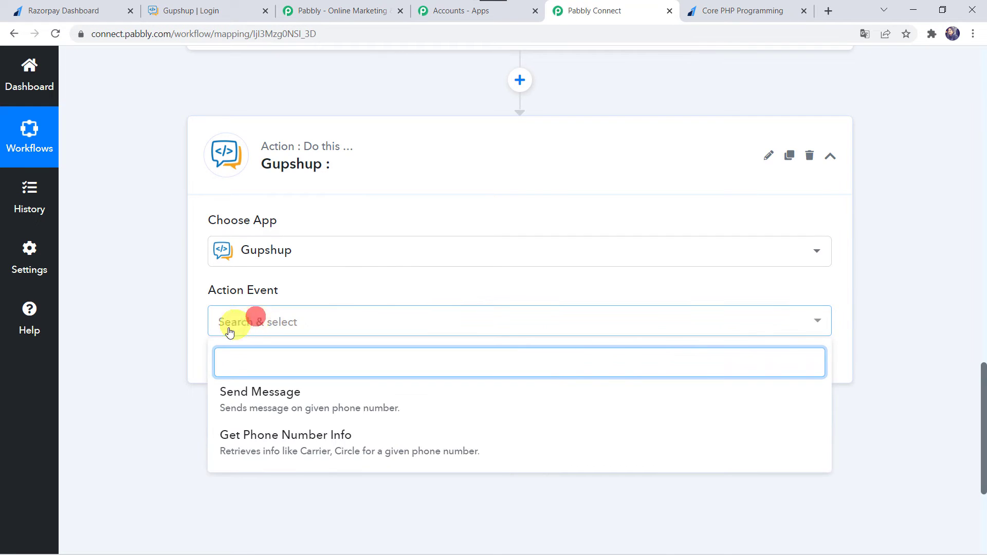
left_click(253, 394)
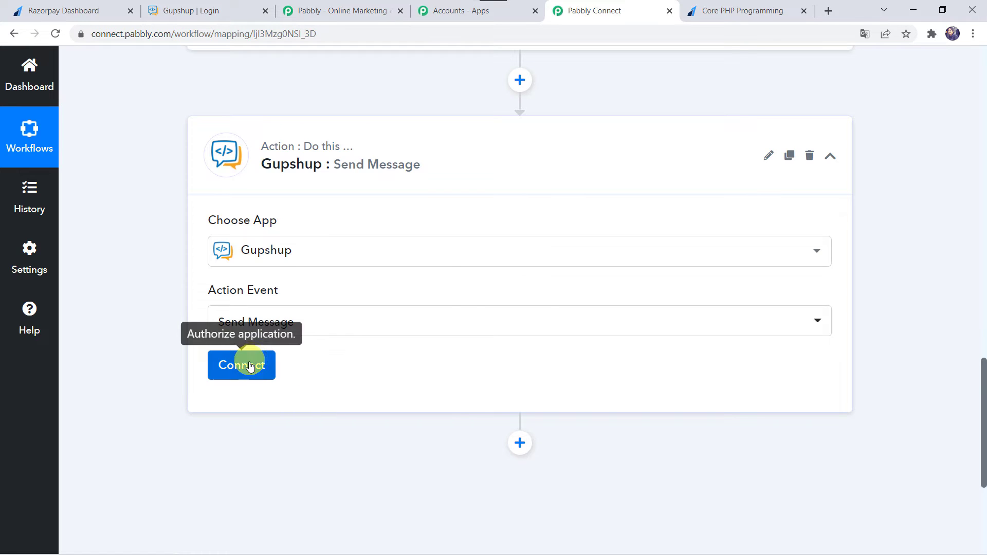
Step: Connect the action to the existing Gupshup #1 connection and save
left_click(250, 366)
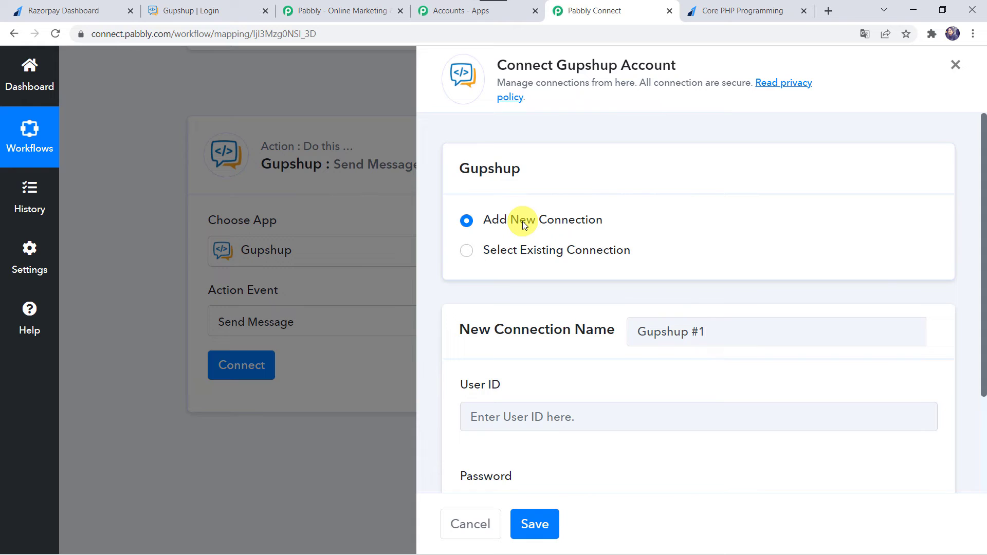
scroll(522, 221, "down", 2)
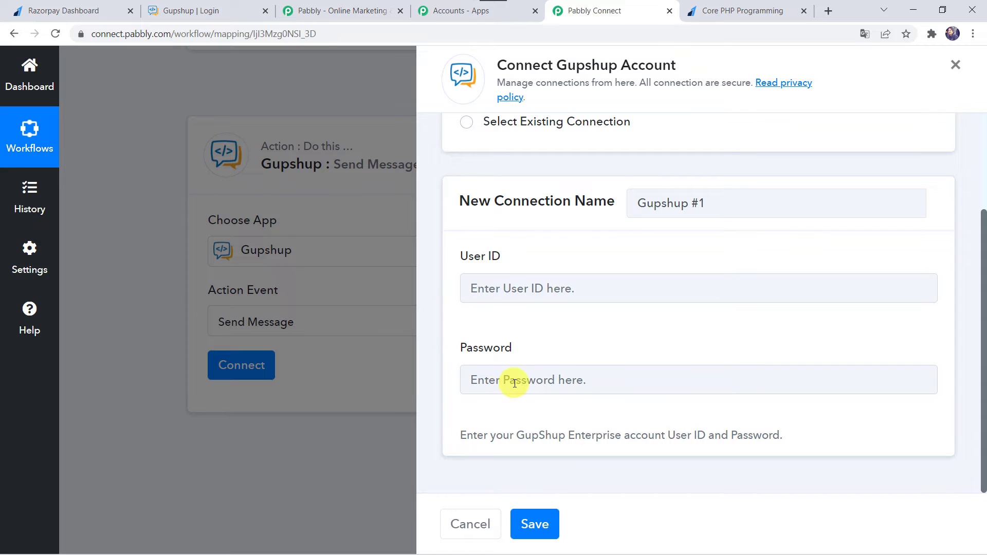
left_click(523, 376)
left_click(540, 527)
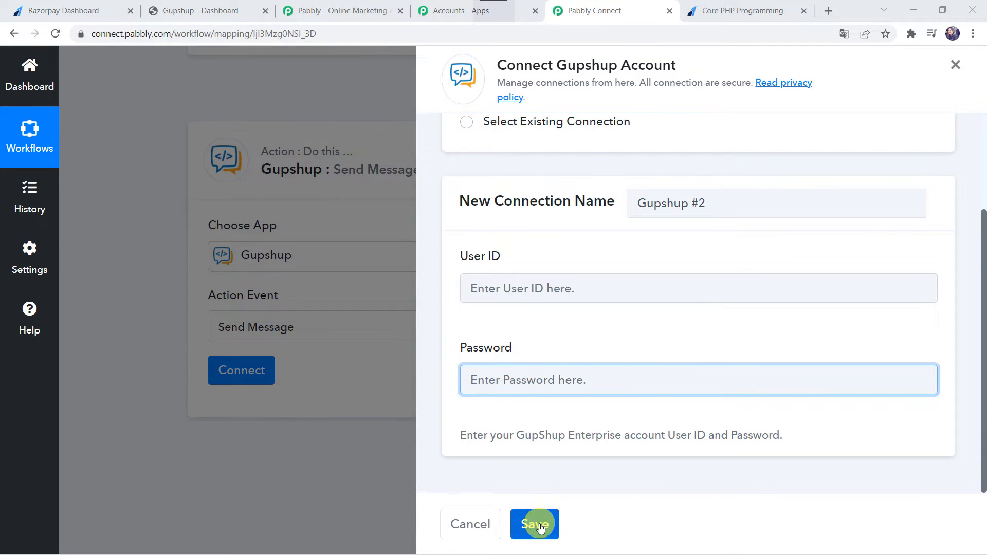
scroll(511, 344, "up", 3)
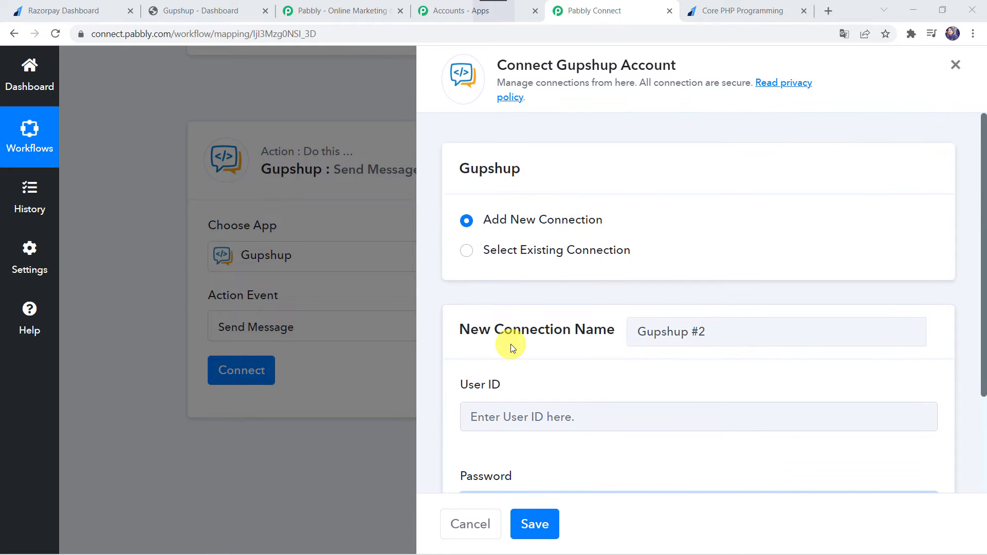
left_click(500, 249)
left_click(539, 527)
left_click(539, 527)
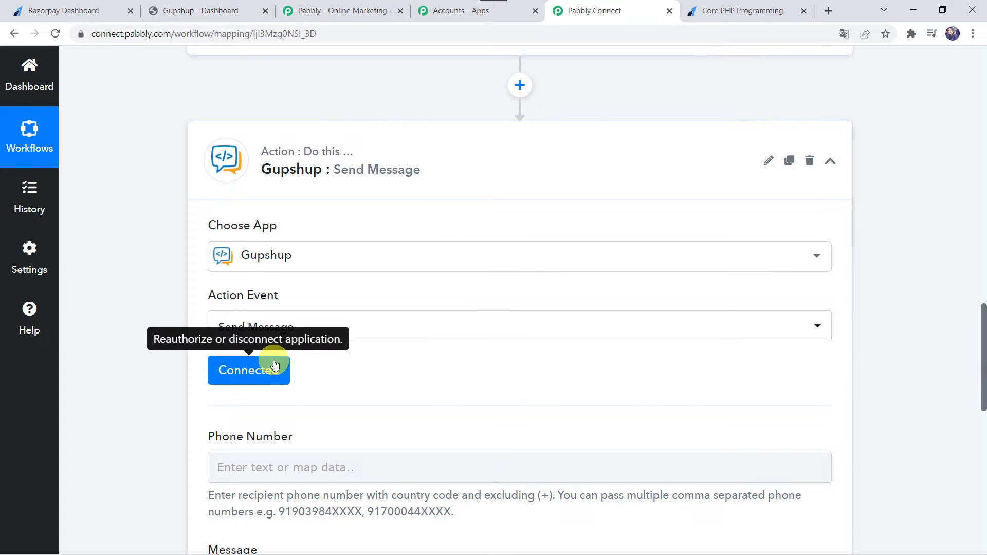
Step: Map Phone Number to Razorpay's Payload Payment Entity Notes Mobile Number, found by searching 91
scroll(455, 402, "down", 4)
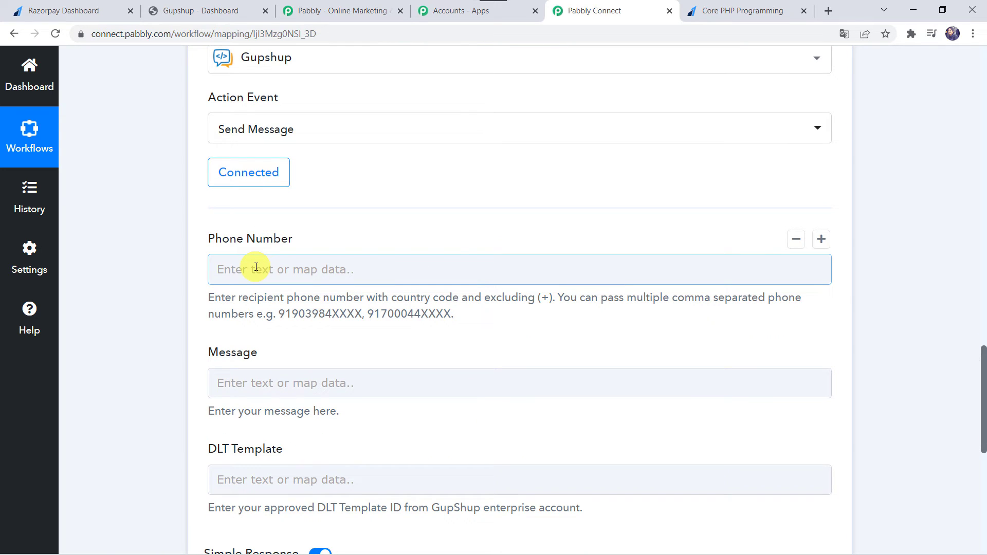
scroll(256, 266, "up", 10)
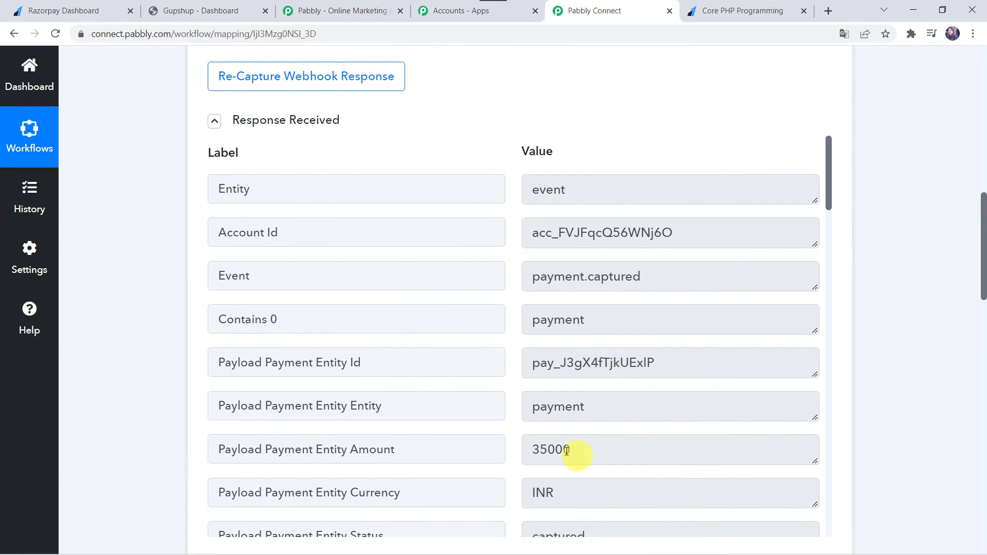
scroll(542, 452, "down", 20)
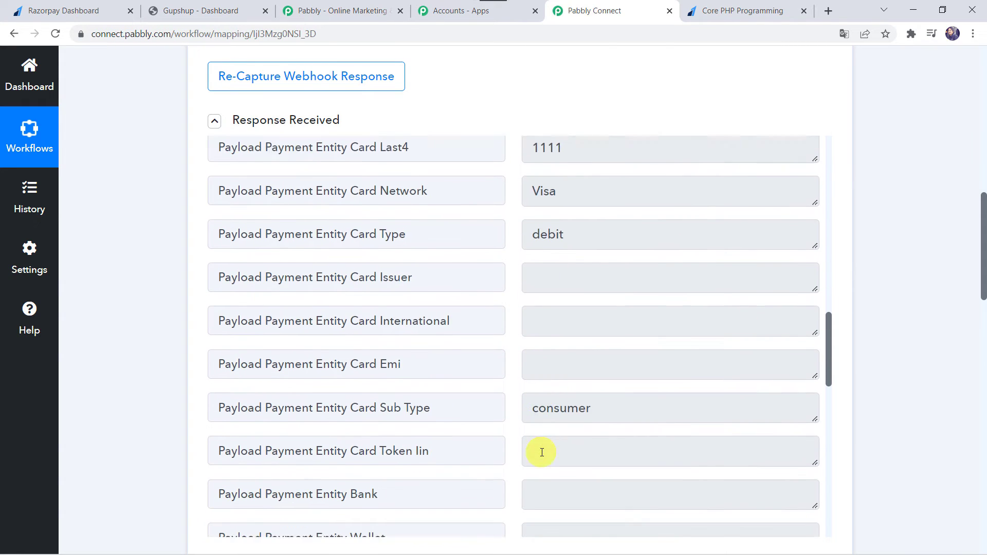
scroll(542, 452, "down", 3)
scroll(538, 449, "up", 3)
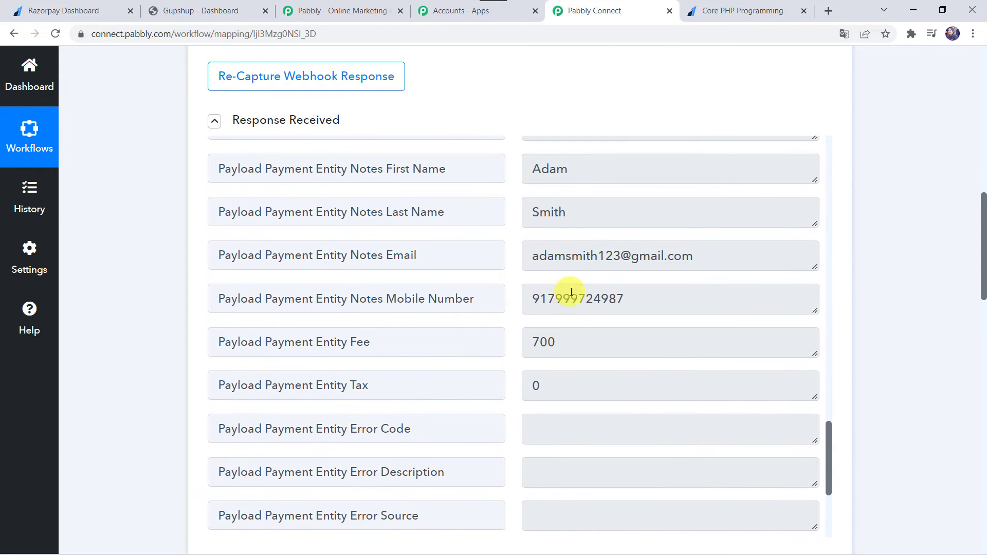
scroll(113, 481, "down", 15)
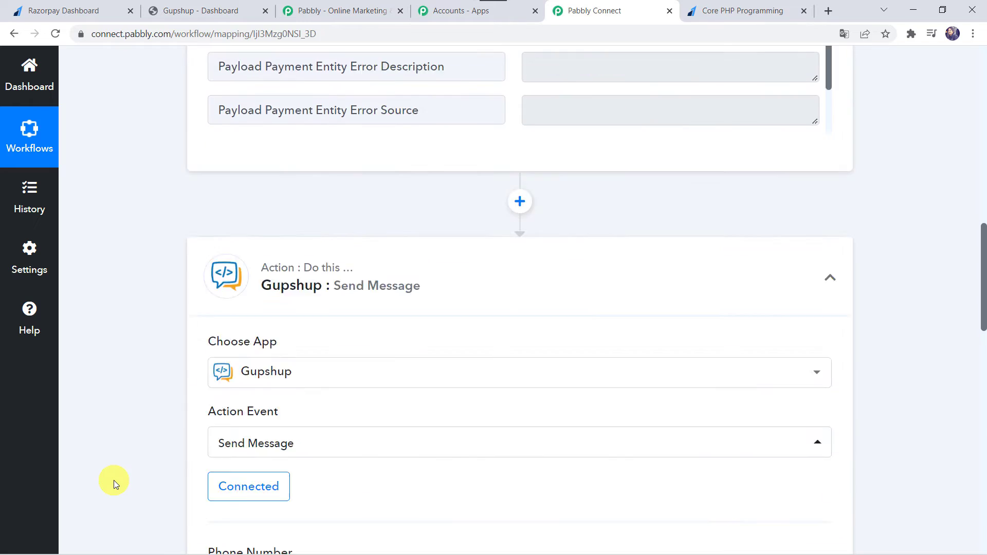
left_click(231, 200)
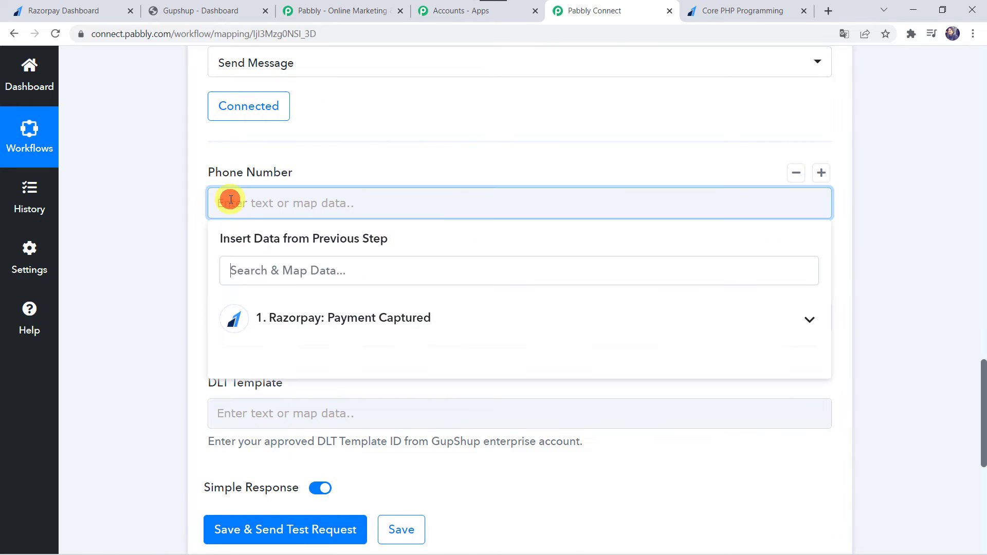
left_click(161, 208)
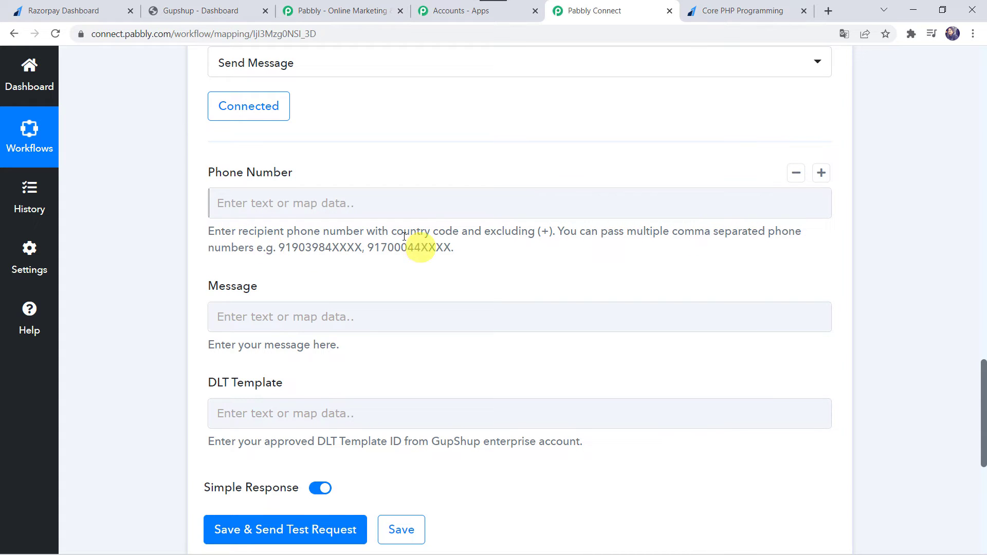
left_click(241, 199)
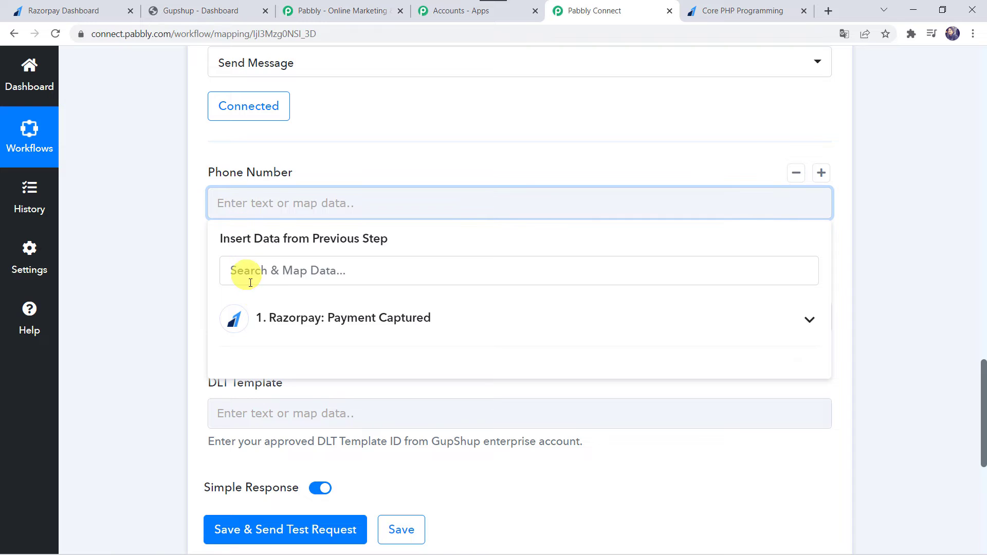
left_click(273, 315)
type("91")
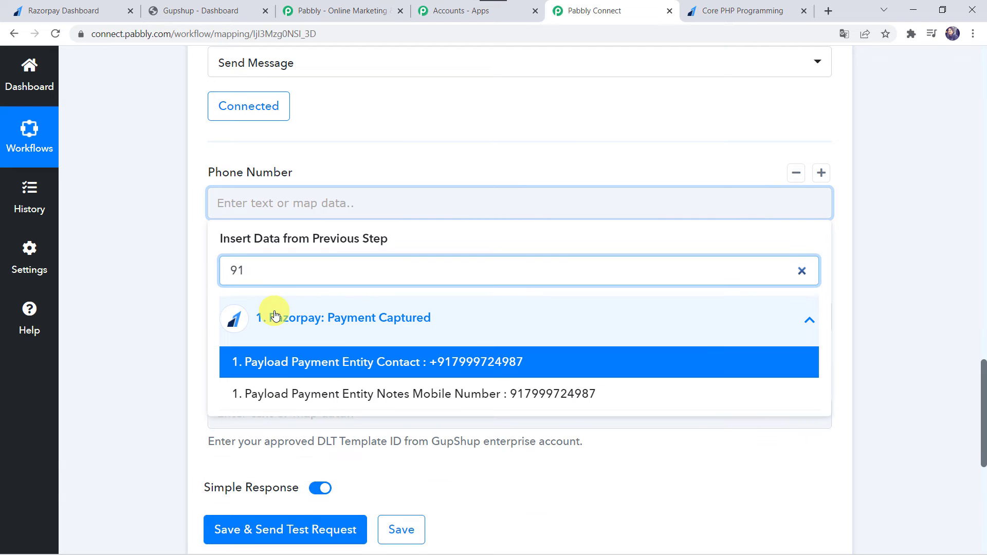
left_click(514, 394)
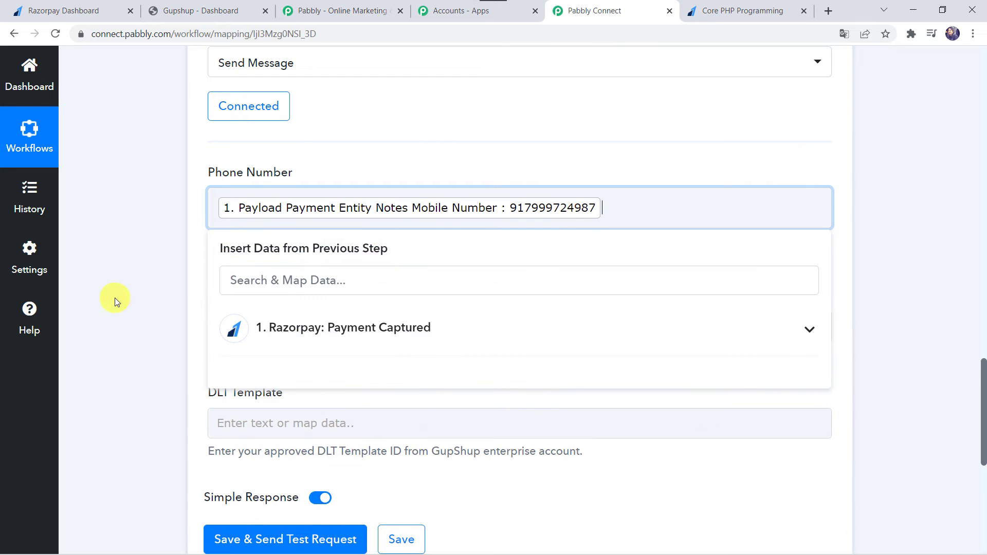
left_click(115, 298)
scroll(215, 242, "down", 2)
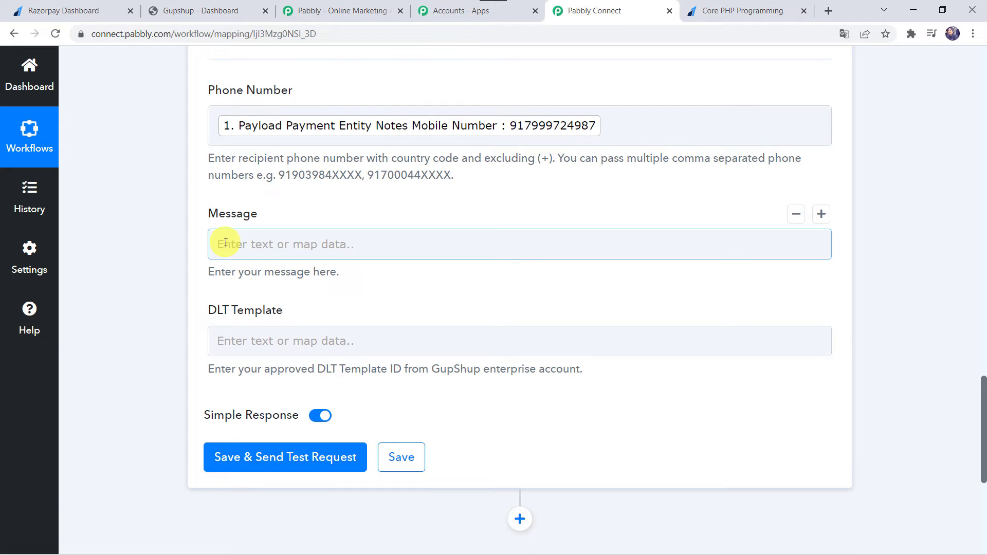
Step: Open Gupshup's Simple Messaging page and show the approved DLT templates list
left_click(212, 10)
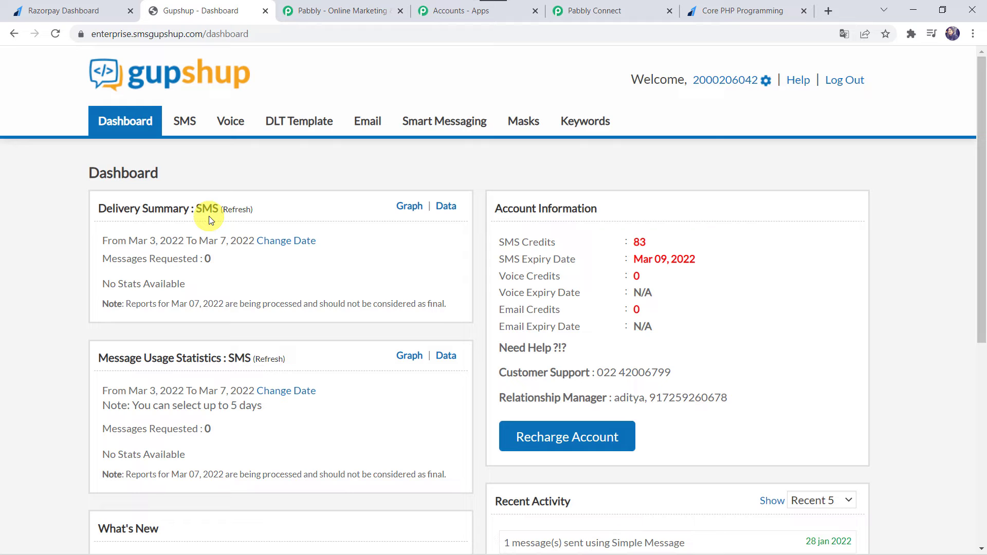
left_click(189, 123)
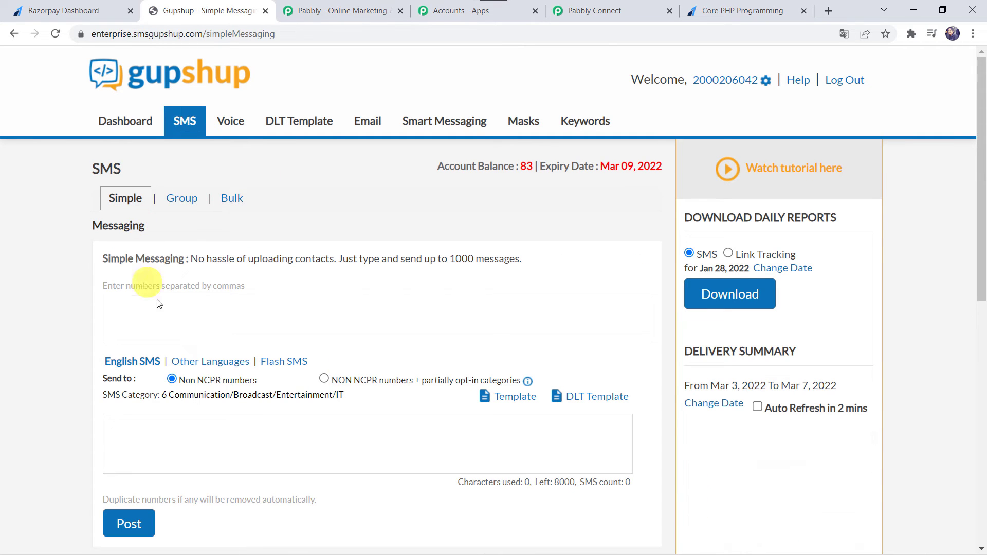
left_click(603, 399)
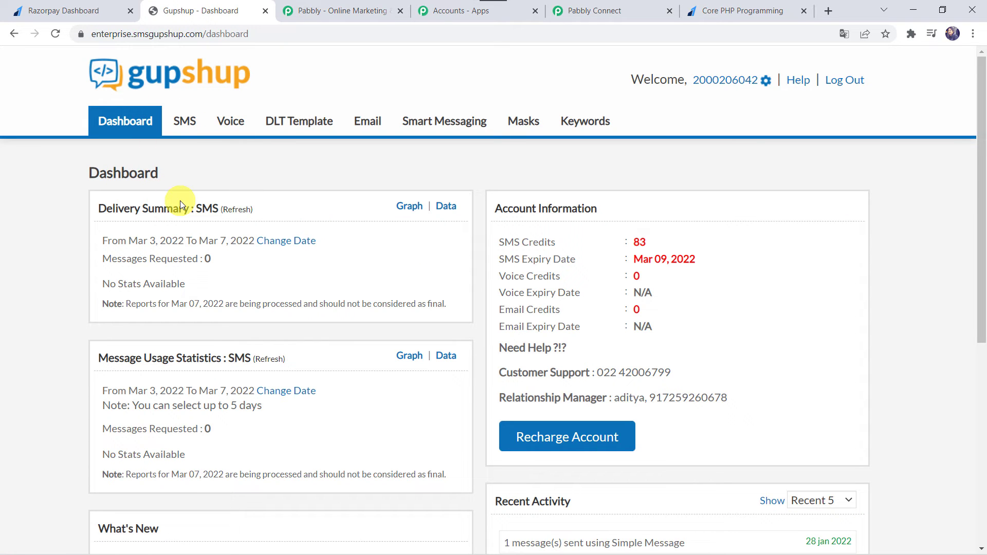
left_click(186, 124)
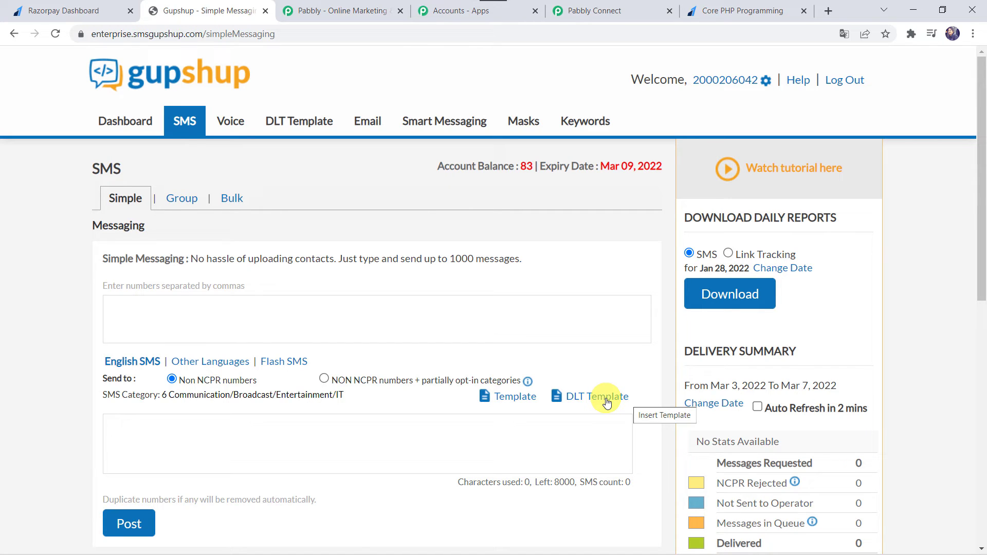
left_click(577, 397)
scroll(577, 396, "down", 5)
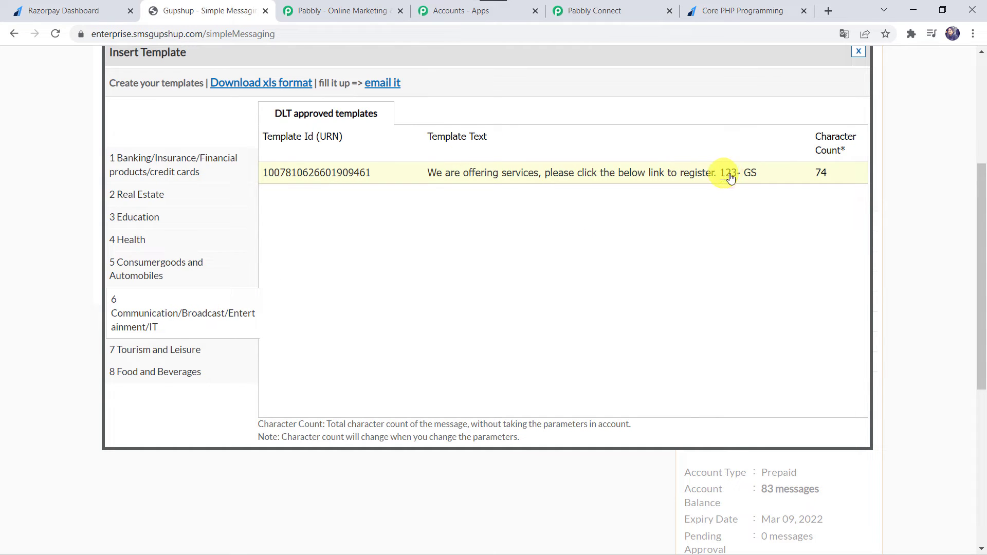
scroll(612, 176, "up", 1)
left_click(730, 224)
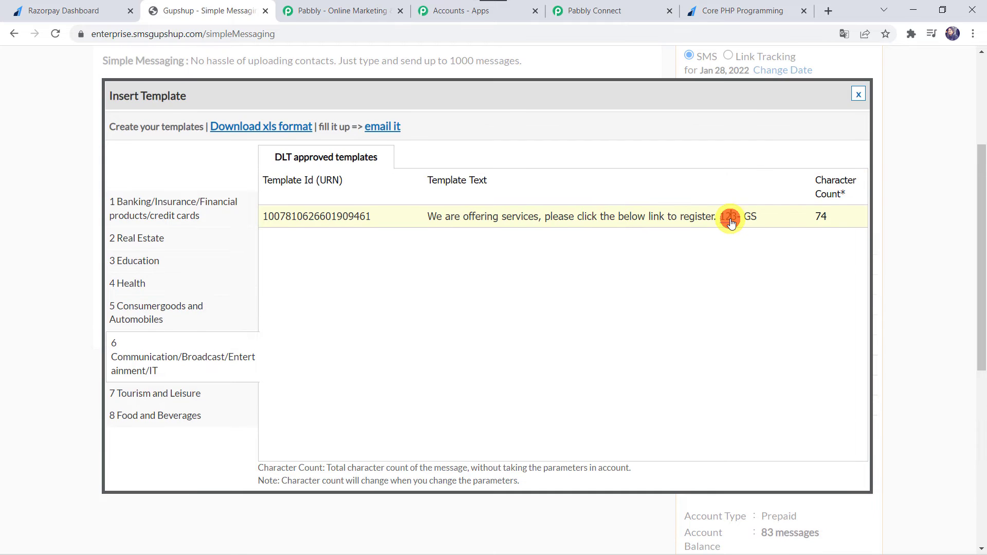
double_click(162, 156)
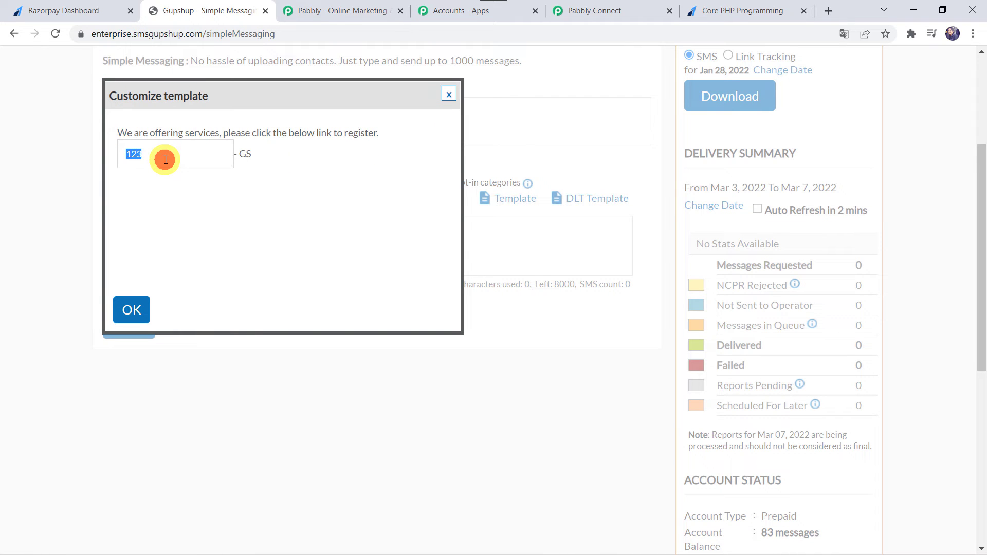
type("https://www.pabbly.com/")
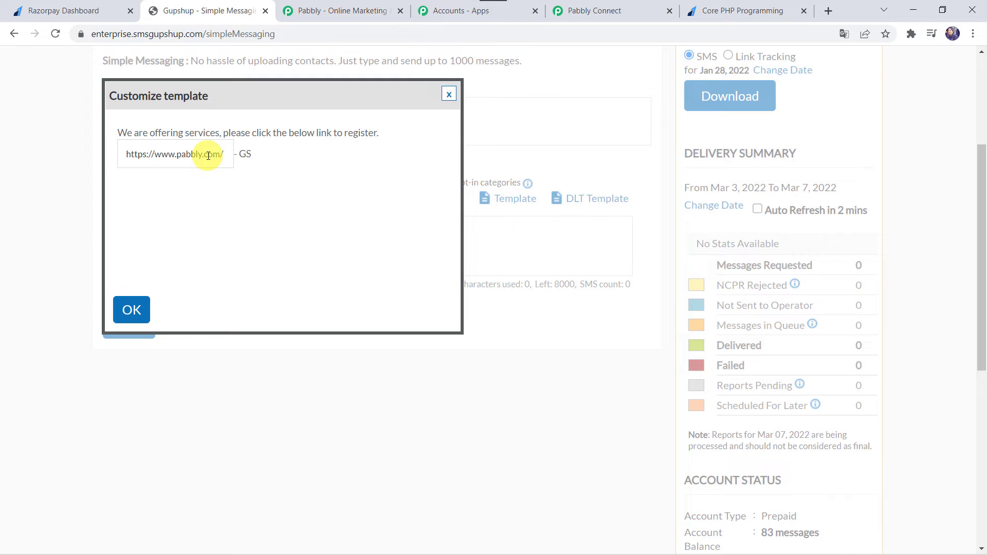
left_click(132, 308)
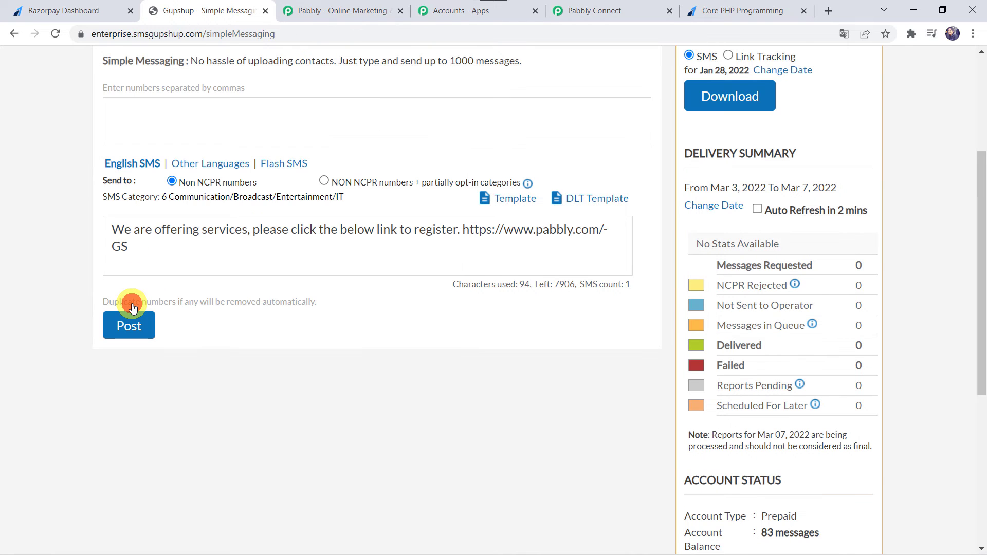
scroll(159, 222, "up", 1)
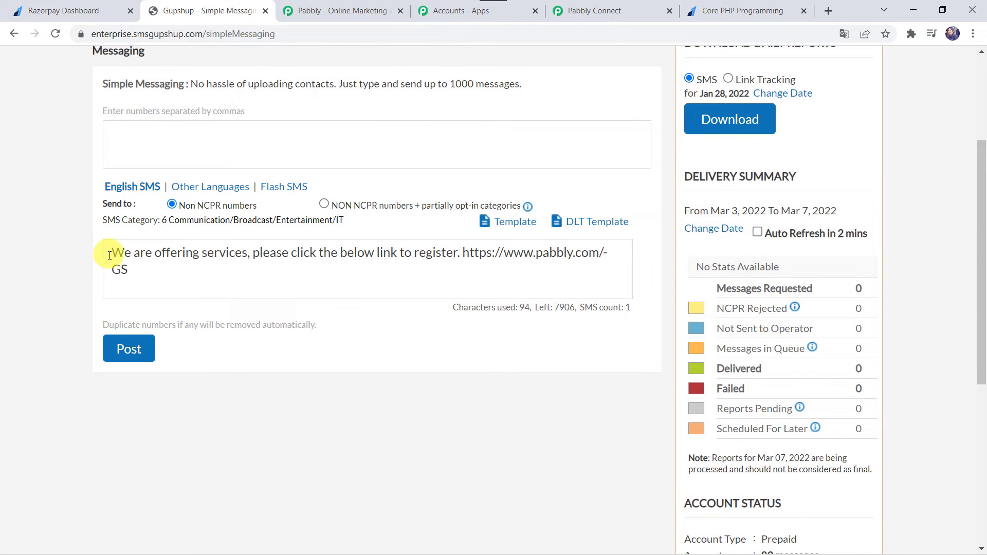
left_click_drag(109, 250, 140, 267)
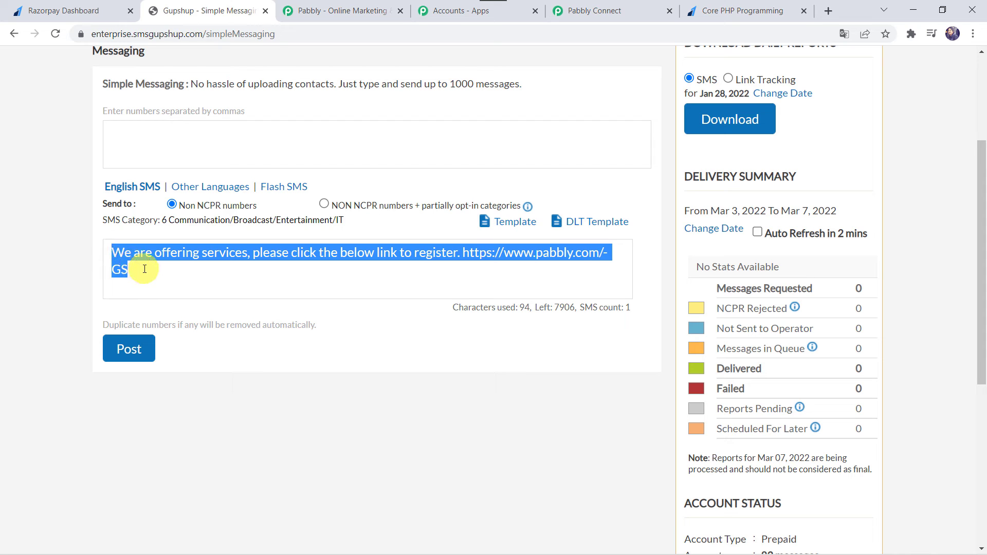
Step: Paste the template text ending 'pabbly.com/- GS' into Pabbly Connect's Message field
left_click(595, 7)
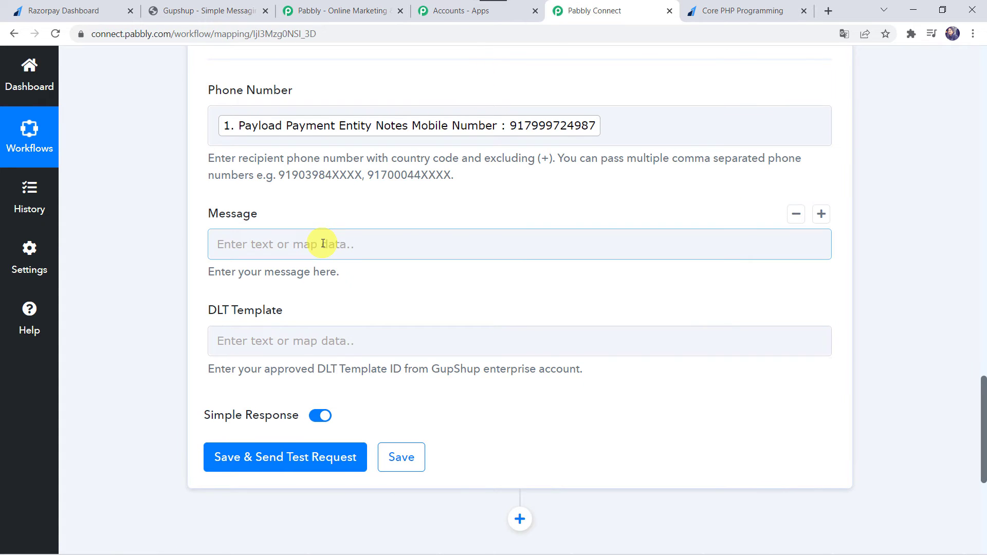
left_click(322, 243)
type("We are offering services, please click the below link to register. https://www.pabbly.com/- GS")
left_click(179, 279)
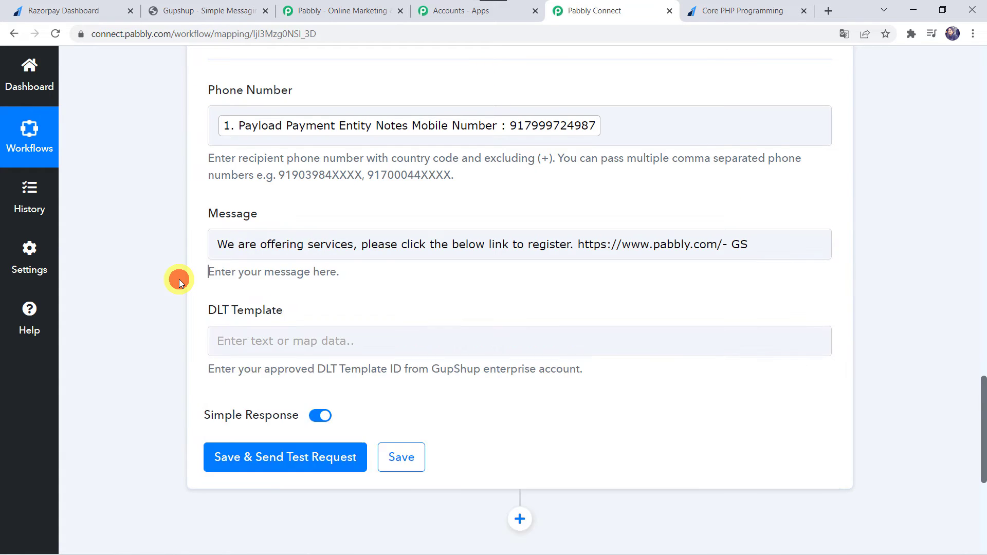
left_click(250, 345)
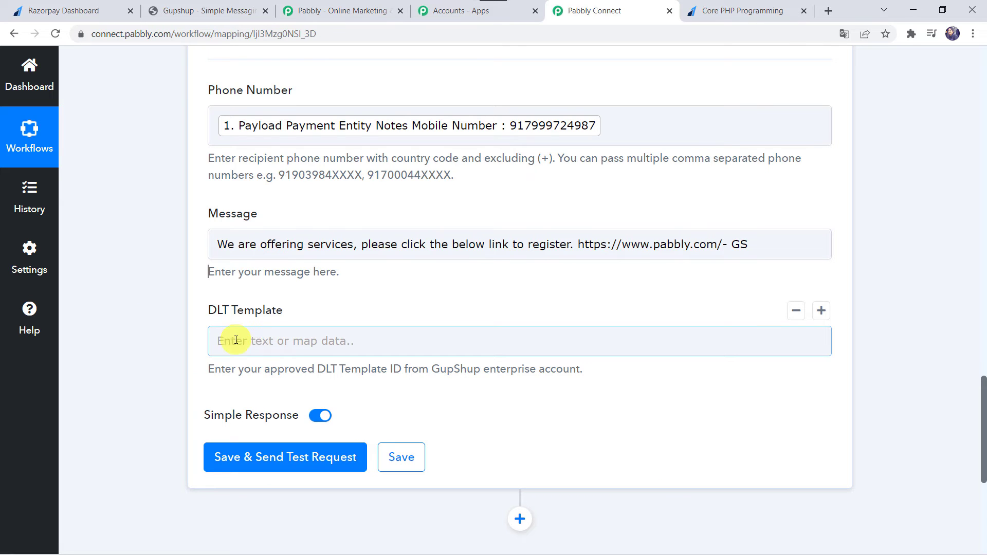
left_click(222, 6)
Step: Copy the Template Id from Gupshup's approved DLT templates list, then return to Pabbly Connect
scroll(82, 150, "up", 3)
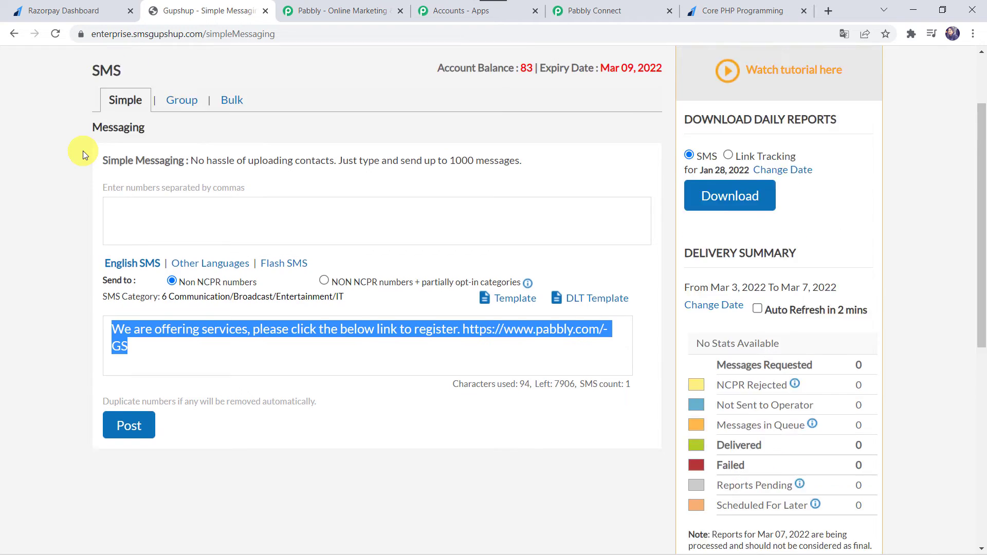
left_click(73, 379)
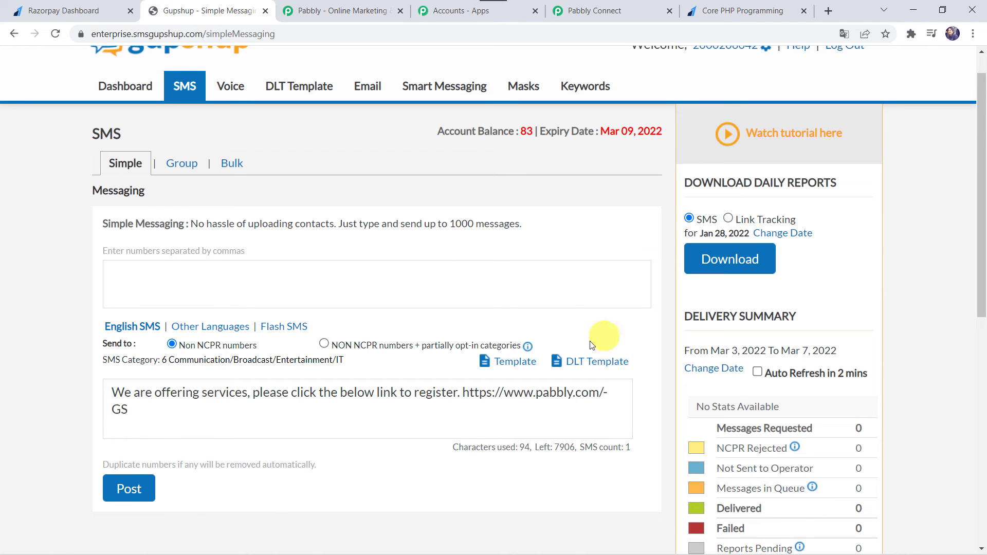
left_click(582, 363)
scroll(441, 224, "down", 3)
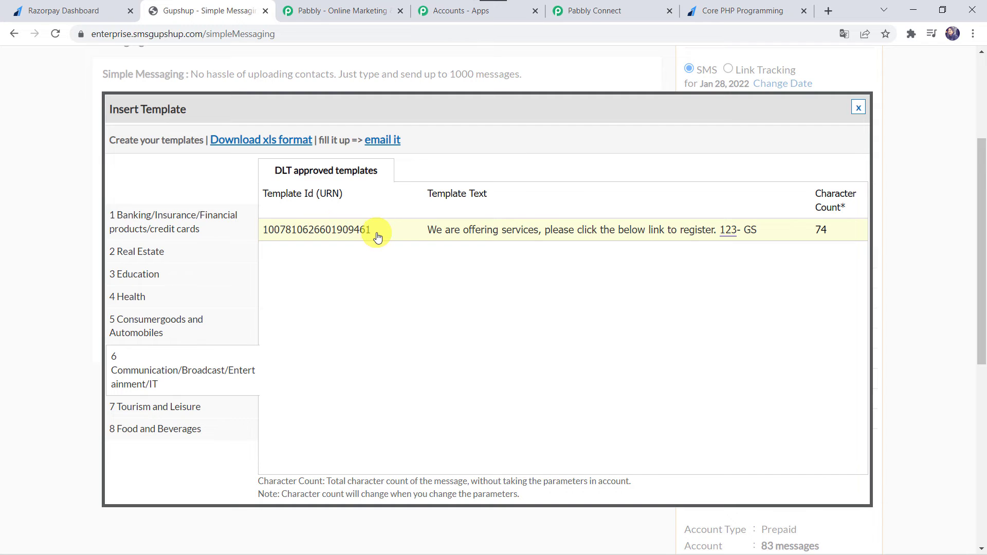
left_click_drag(371, 237, 267, 237)
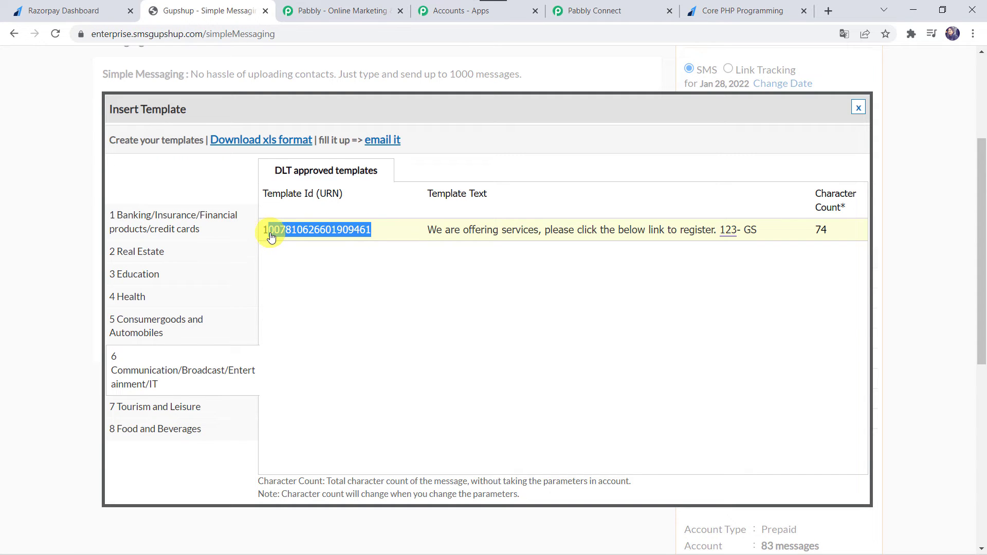
right_click(286, 230)
left_click(317, 241)
left_click(578, 10)
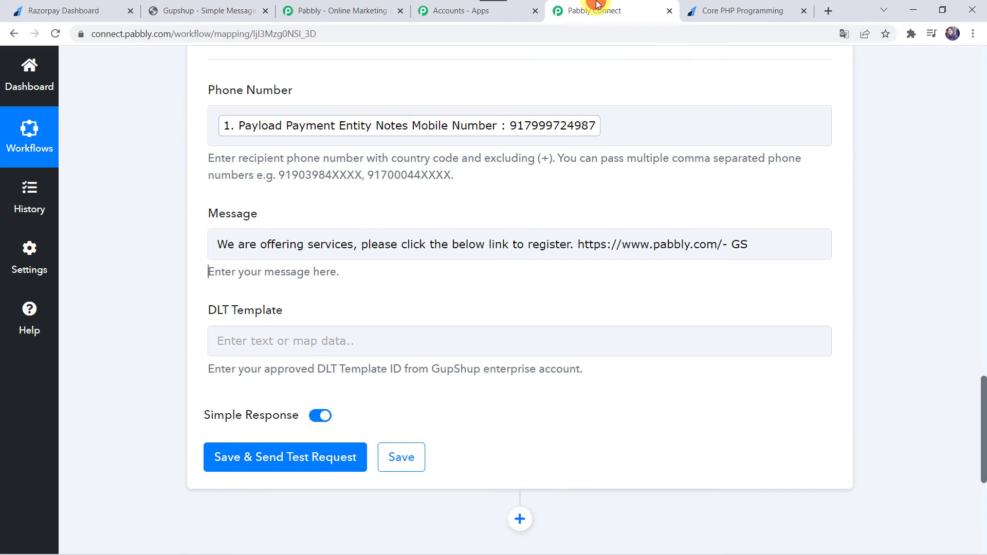
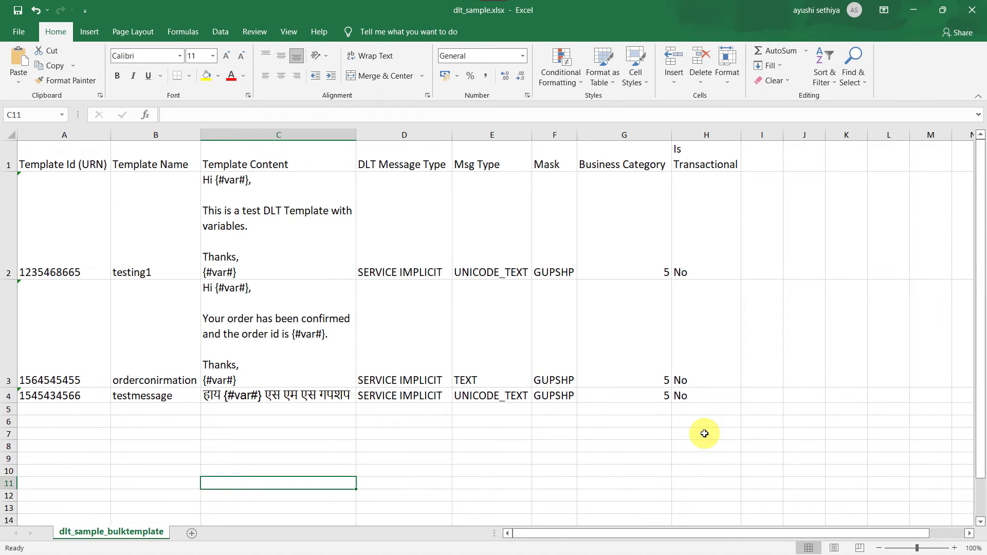
Step: Review the greeting, order id and sign-off {#var#} placeholders in cell C3, then minimize Excel
left_click(287, 319)
double_click(287, 318)
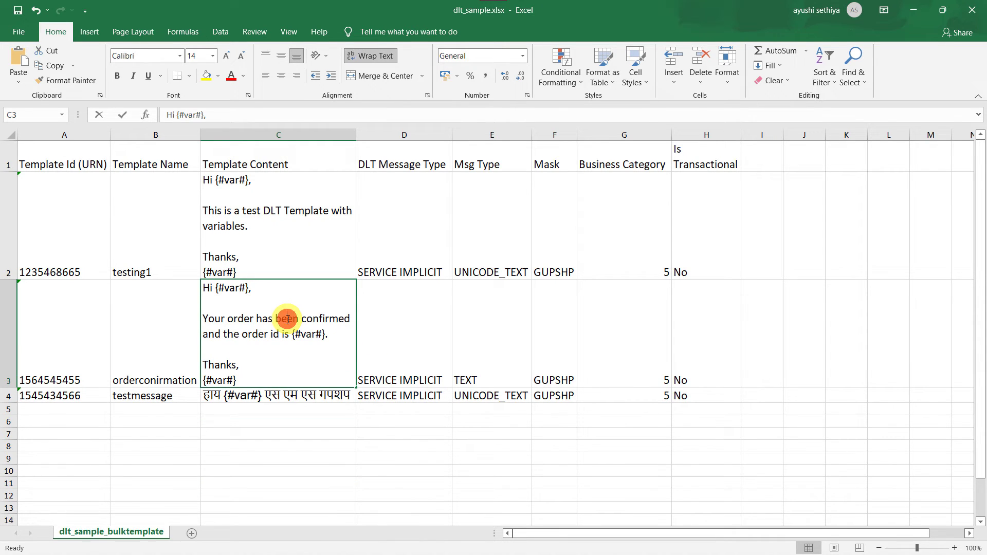
double_click(228, 288)
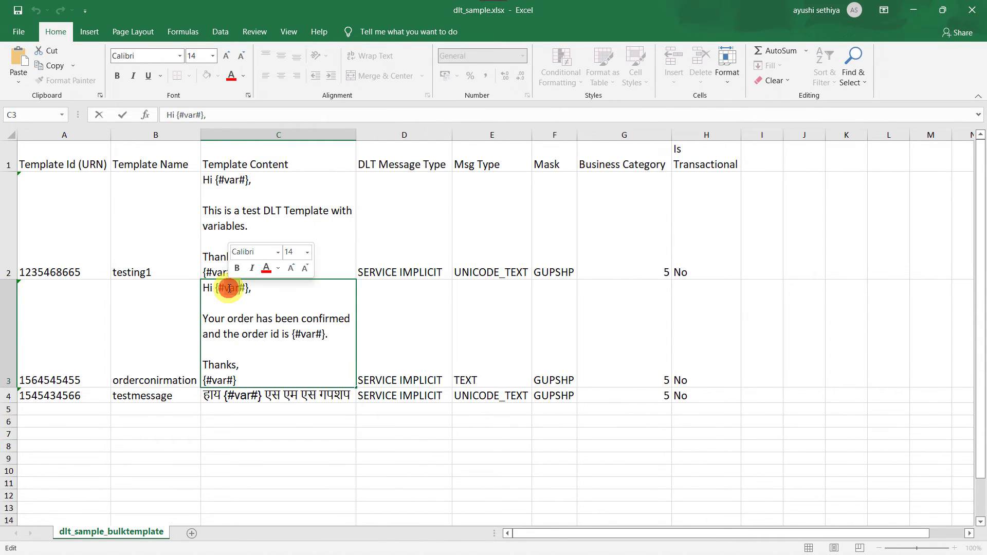
left_click_drag(224, 288, 240, 288)
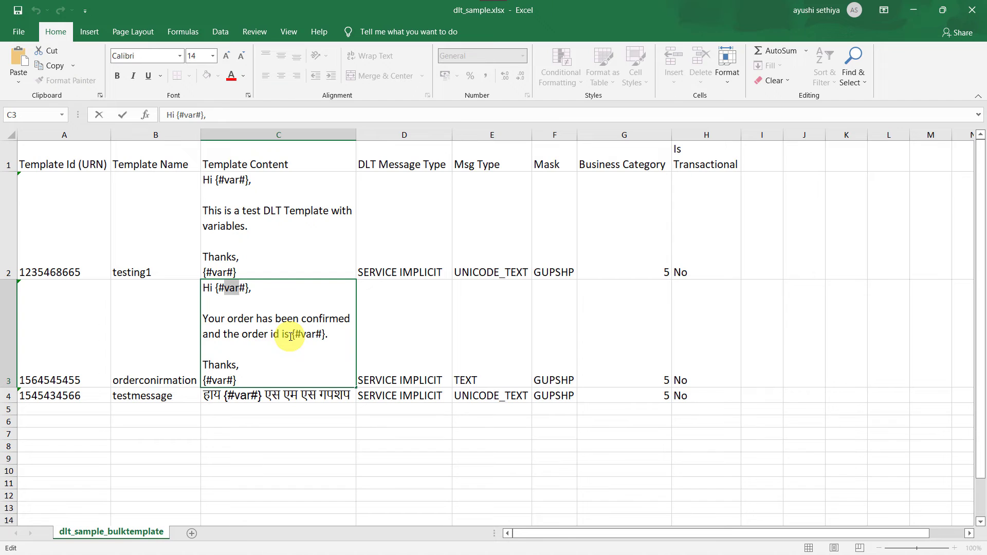
double_click(309, 334)
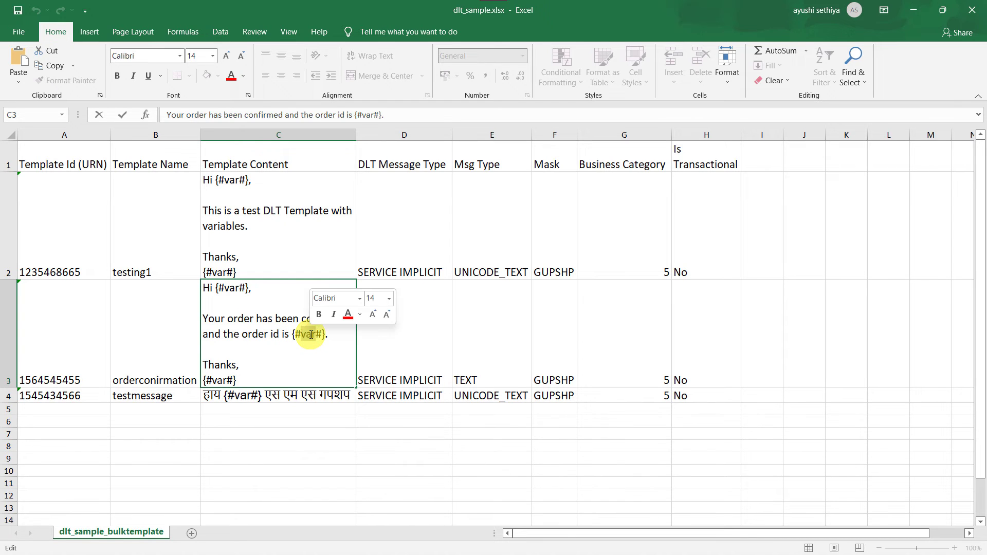
double_click(209, 379)
double_click(218, 380)
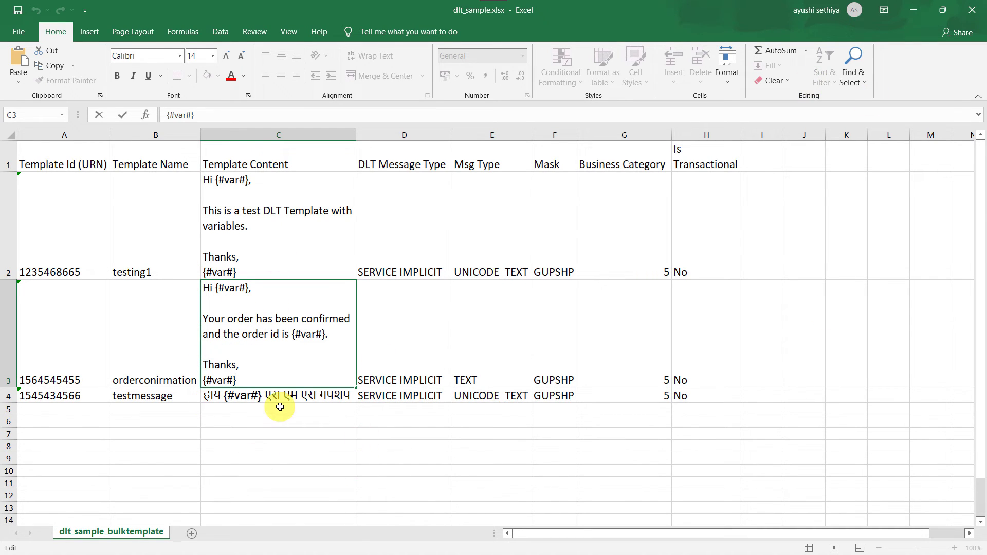
left_click(906, 13)
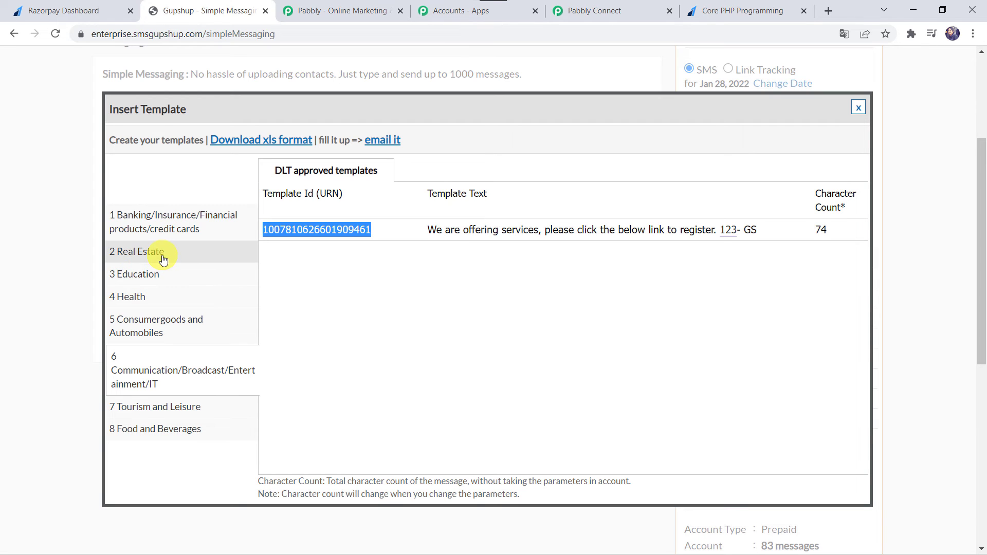
Step: Check the approved DLT template under Communication/Broadcast/Entertainment/IT, then return to Pabbly Connect
left_click(150, 276)
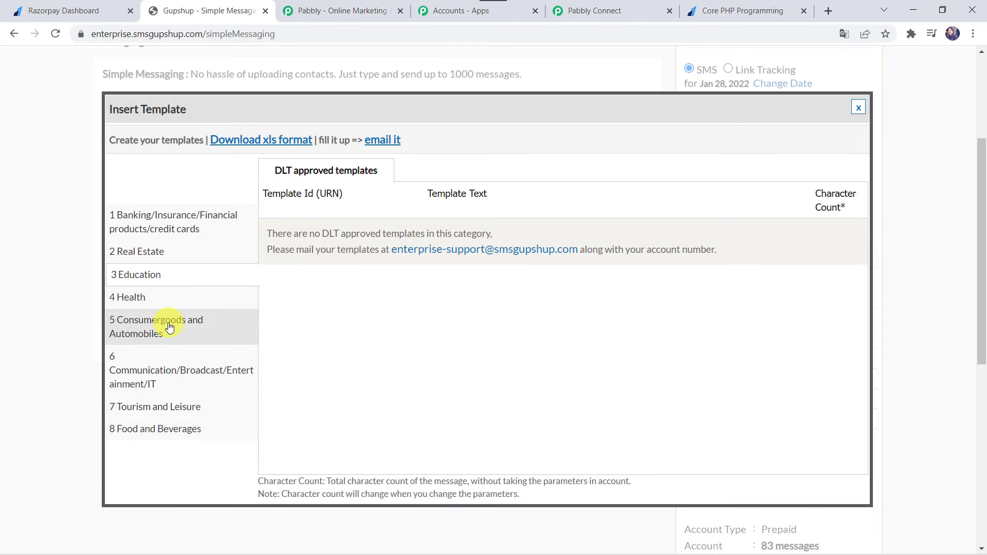
left_click(156, 370)
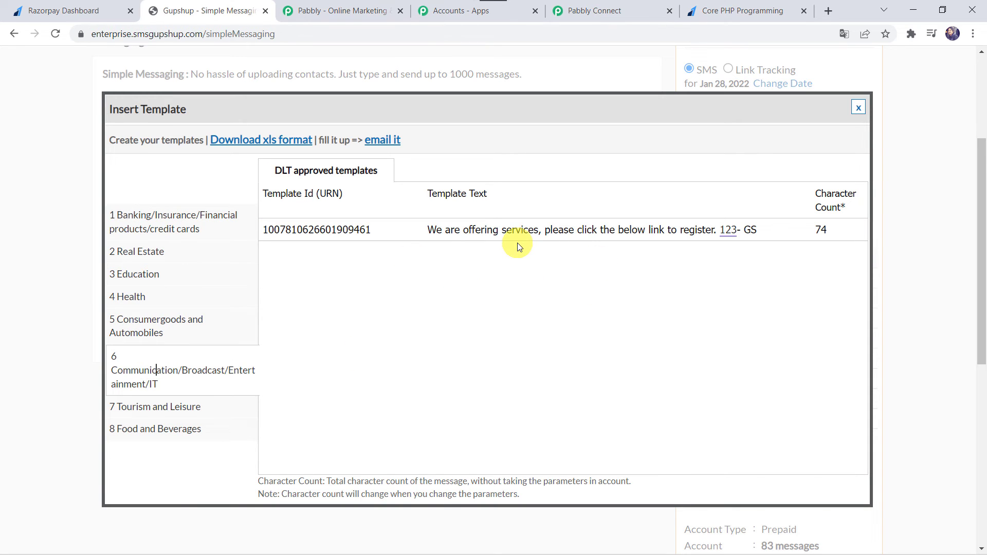
left_click(626, 8)
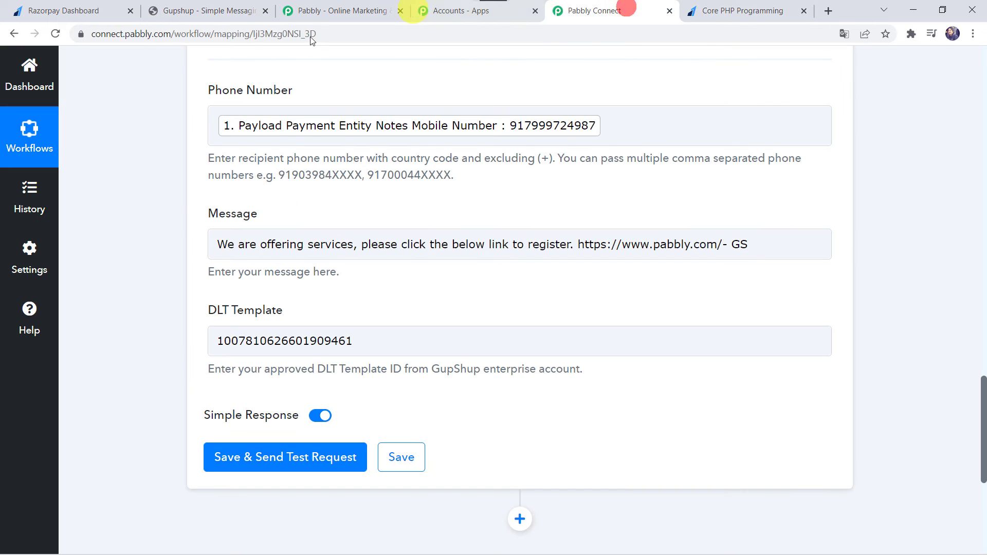
Step: Send a test SMS from the Gupshup step and save the step after the success response
left_click(303, 464)
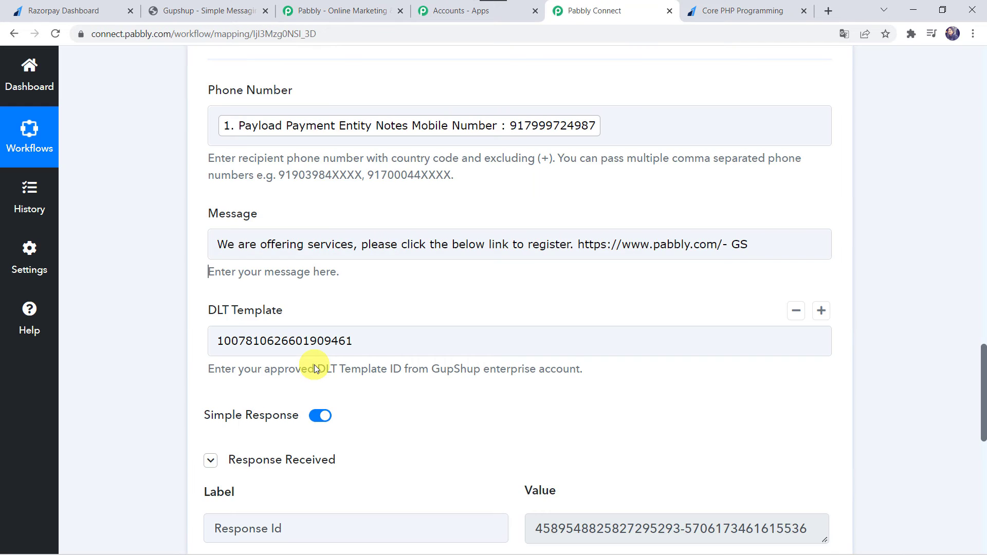
scroll(315, 368, "down", 5)
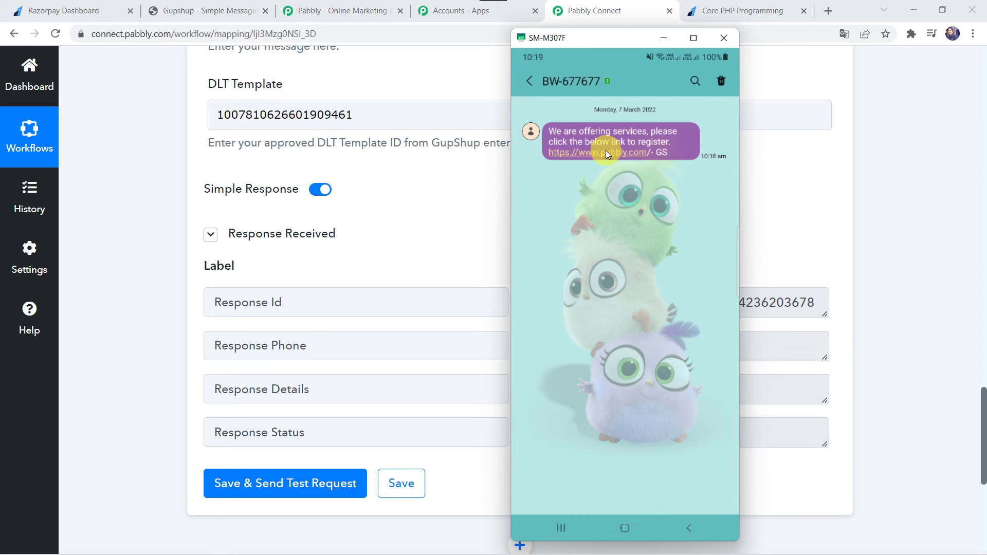
left_click(667, 40)
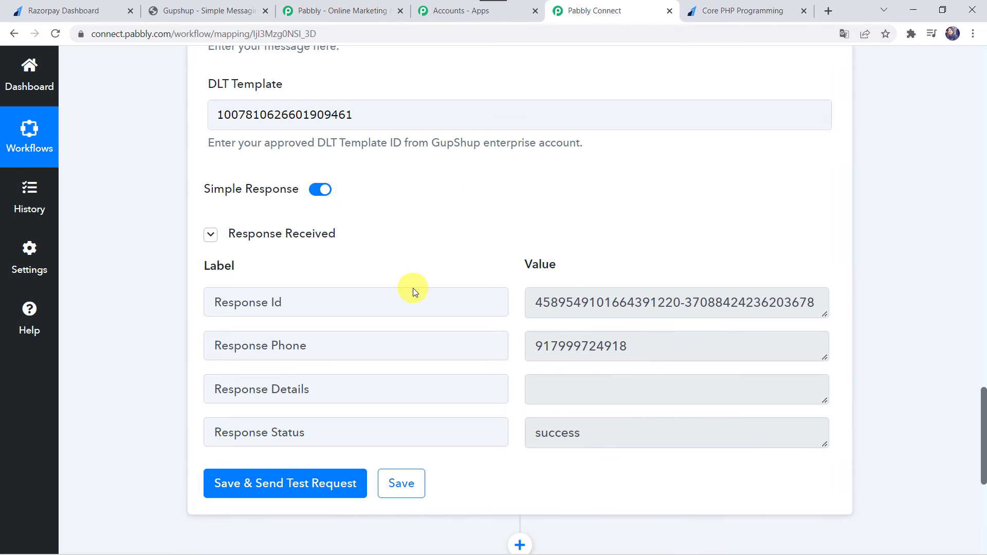
left_click(393, 483)
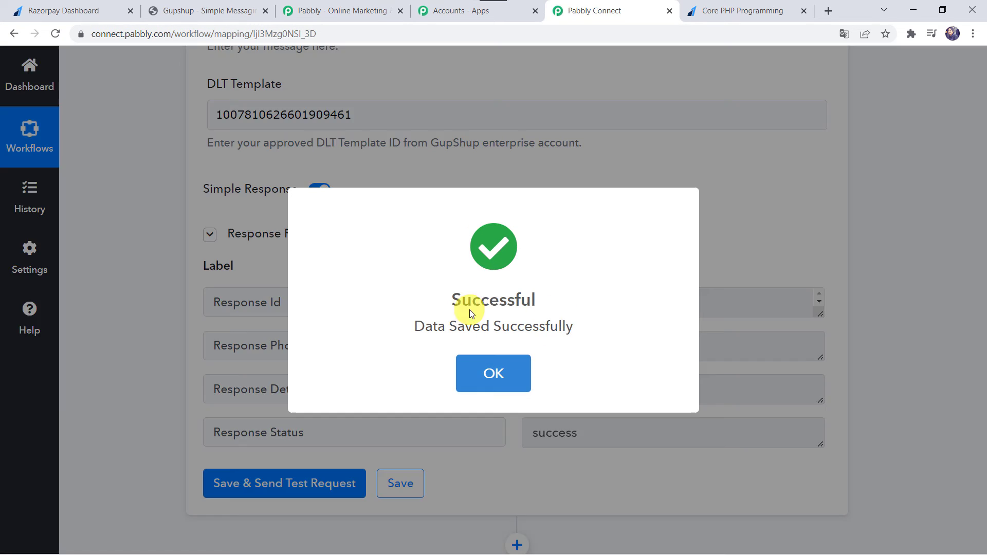
left_click(494, 368)
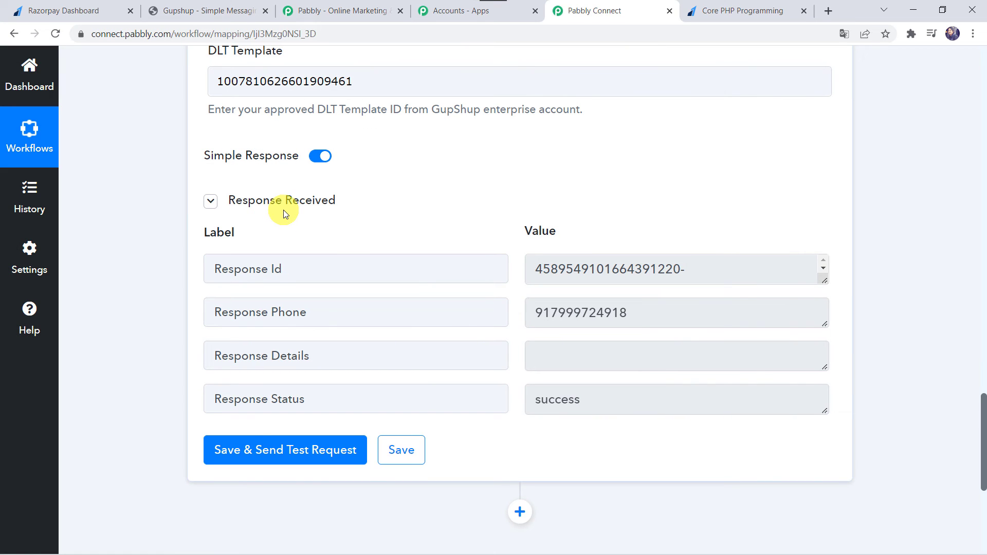
left_click(263, 201)
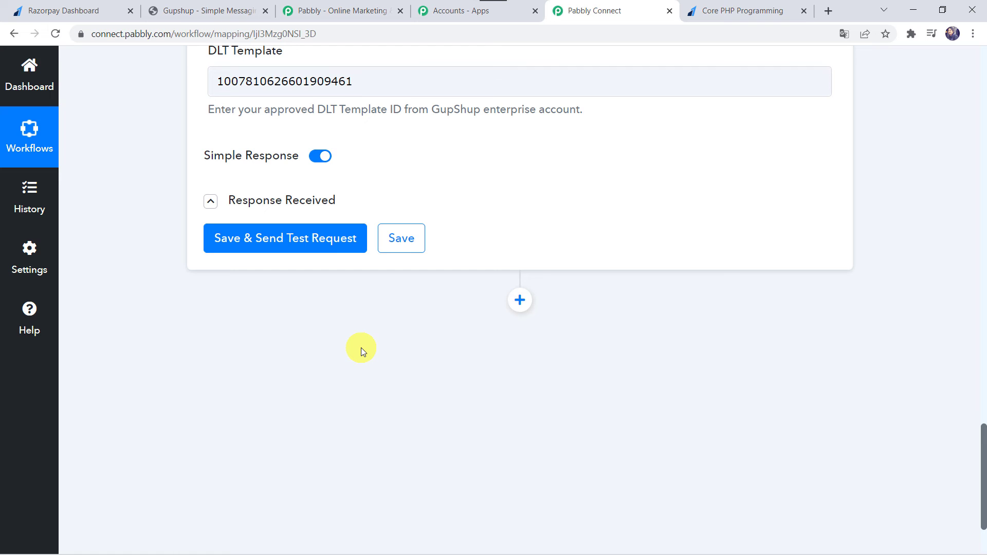
left_click(736, 16)
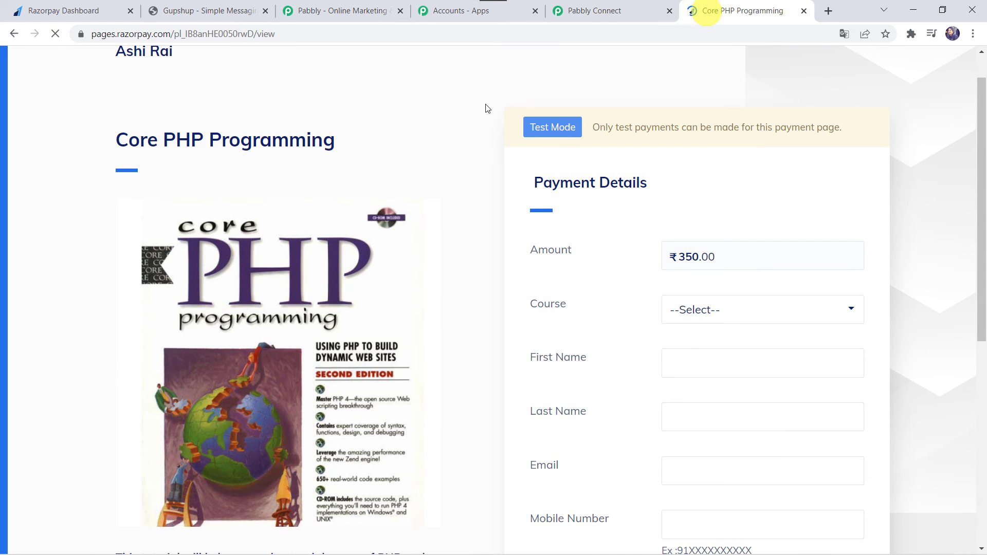
Step: Choose Core PHP Programming as the course and enter the customer's first and last name
scroll(545, 300, "down", 2)
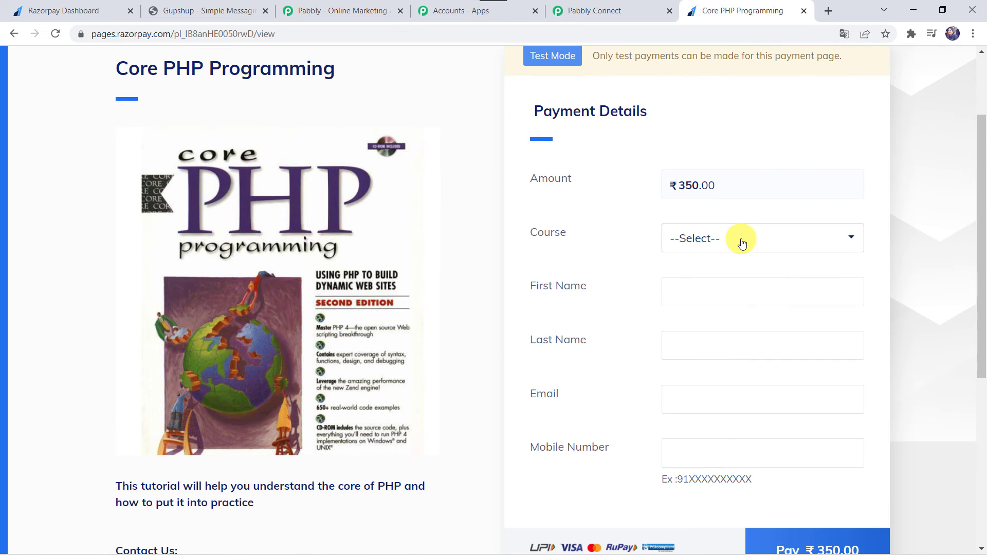
left_click(742, 244)
left_click(714, 271)
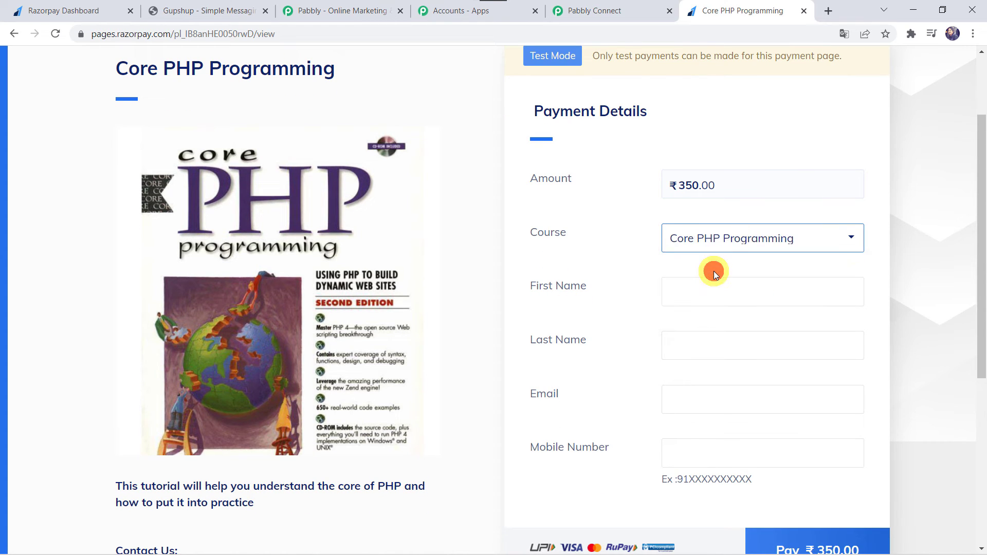
left_click(694, 282)
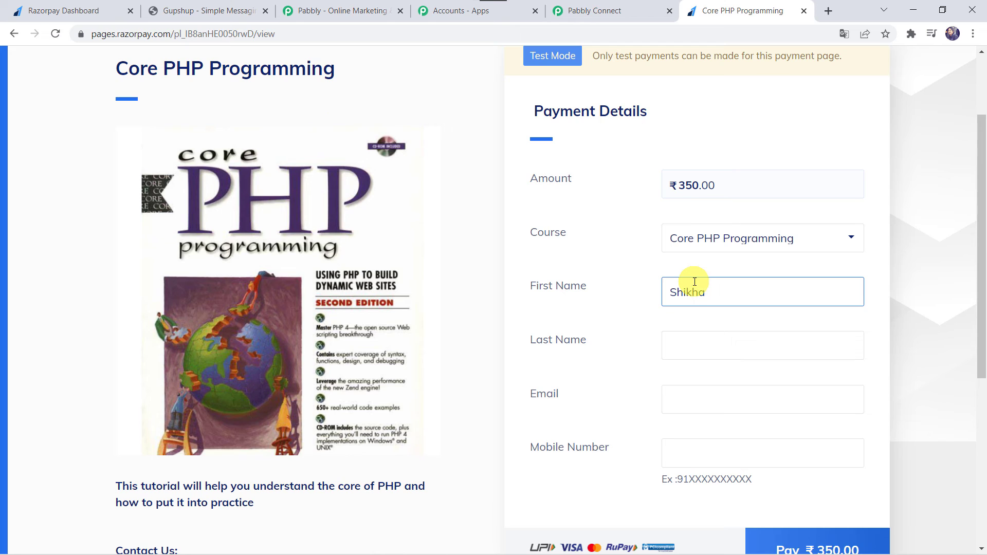
key("Tab")
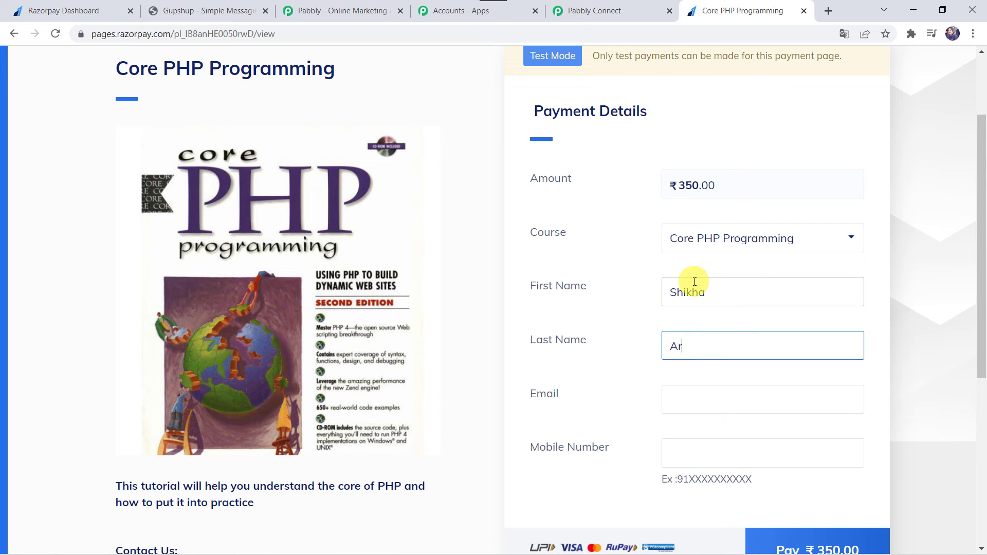
key("Tab")
left_click(717, 348)
type("a")
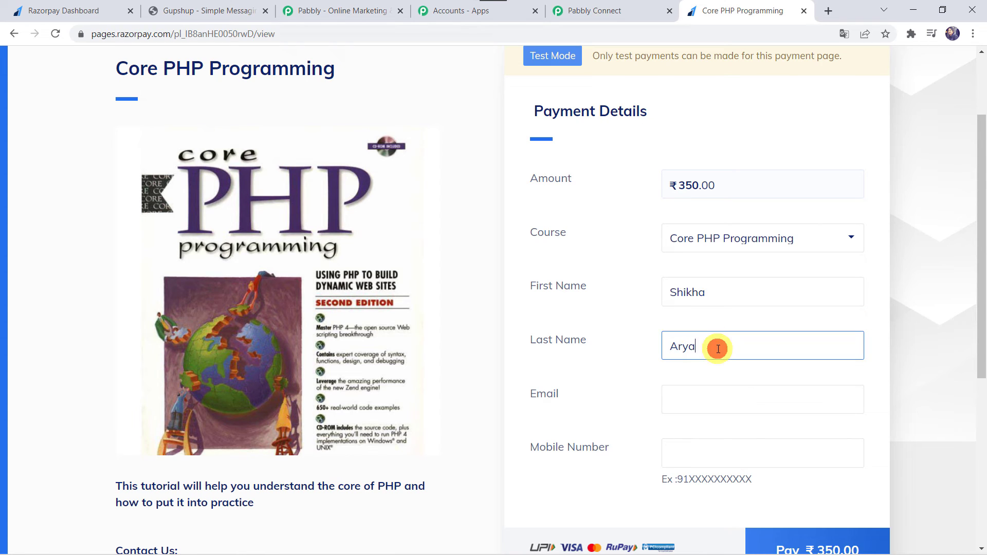
key("Tab")
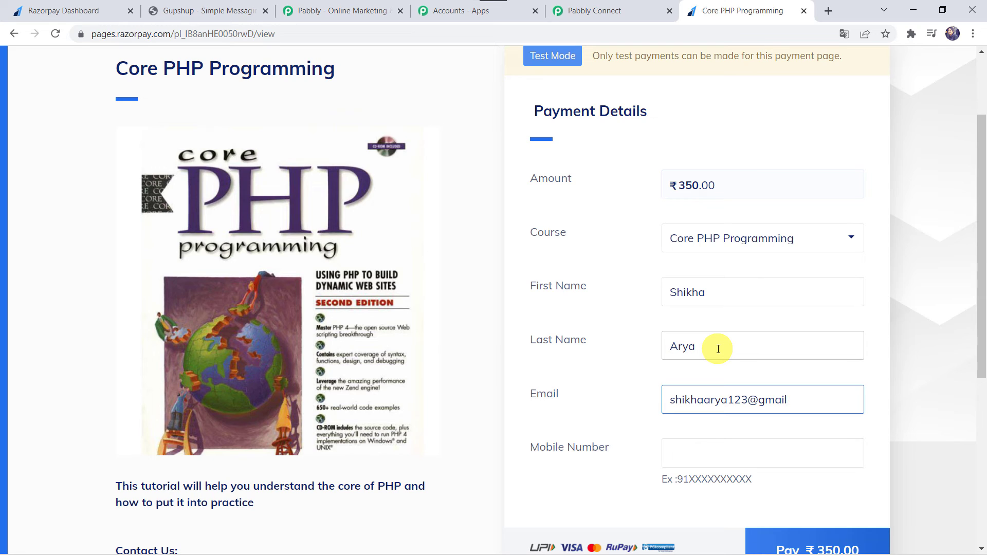
Step: Enter the customer's e-mail and mobile number, then submit the form to pay ₹350.00
key("Tab")
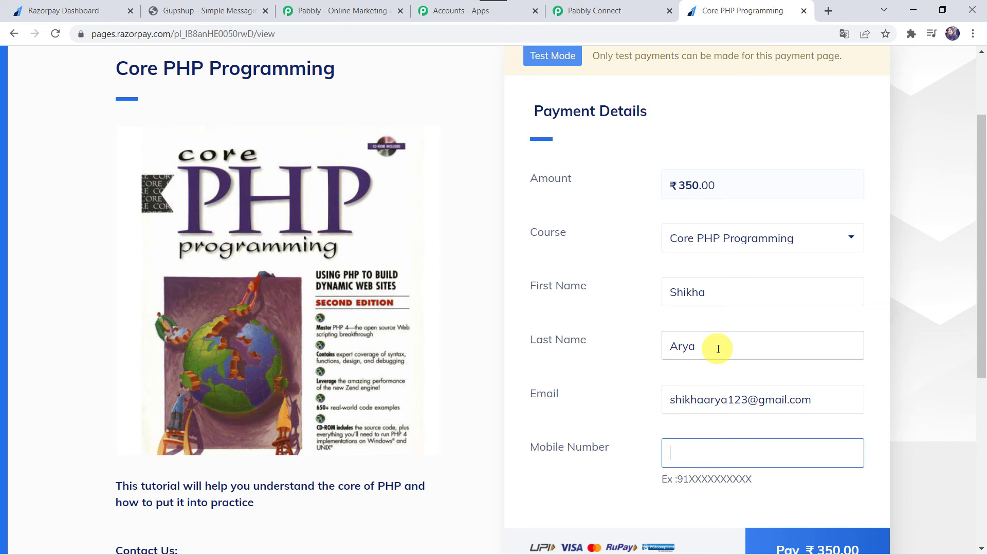
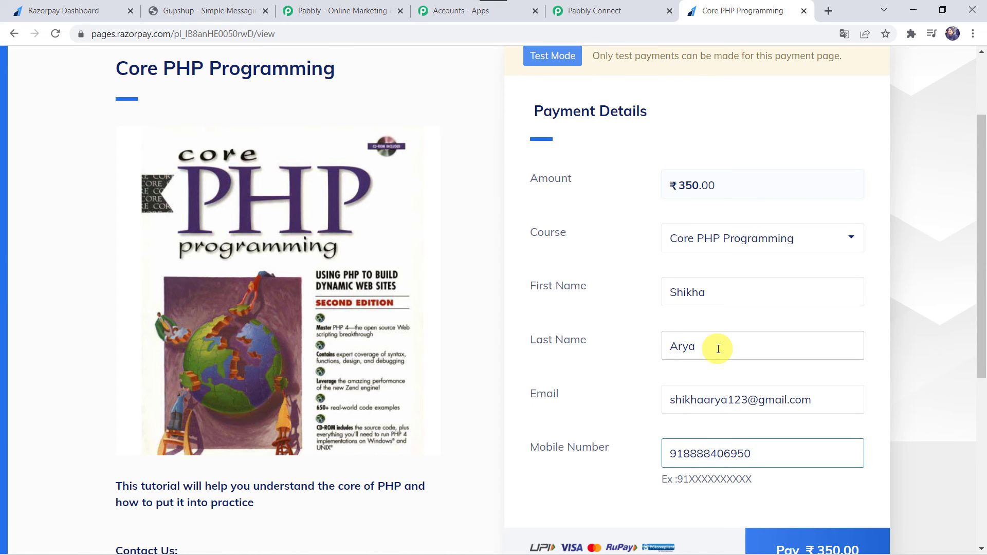
scroll(718, 349, "down", 2)
left_click(823, 421)
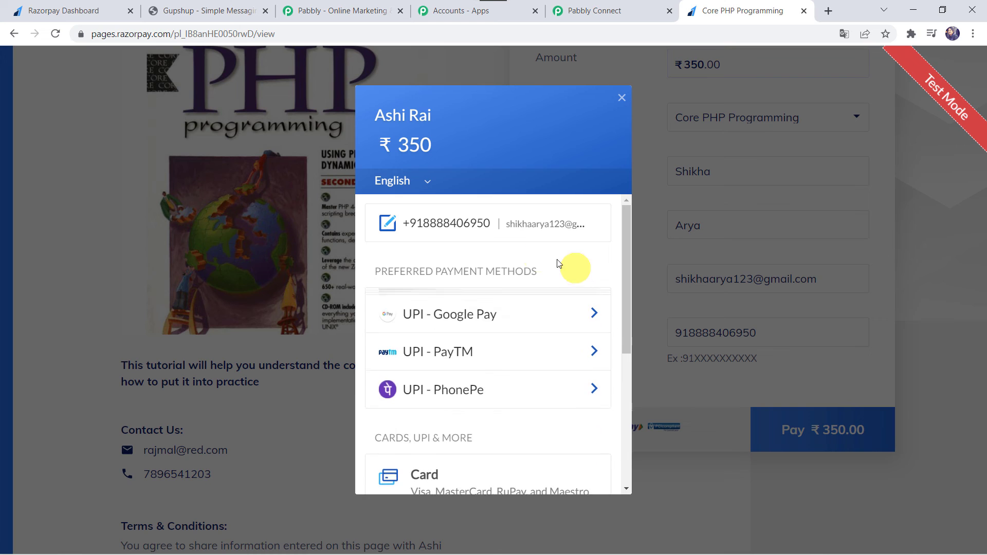
Step: Choose card payment, autofill the saved test card and enter its CVV
left_click(438, 464)
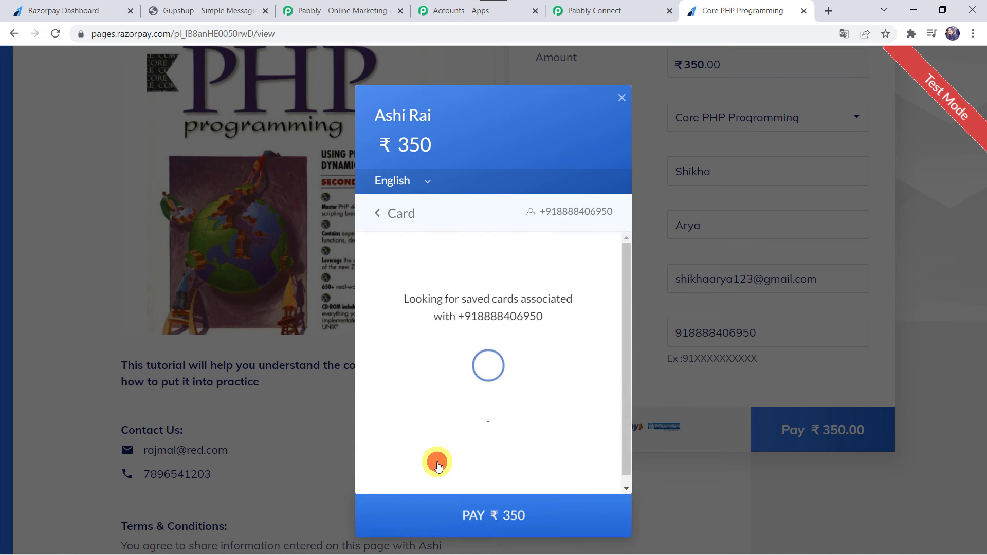
left_click(411, 355)
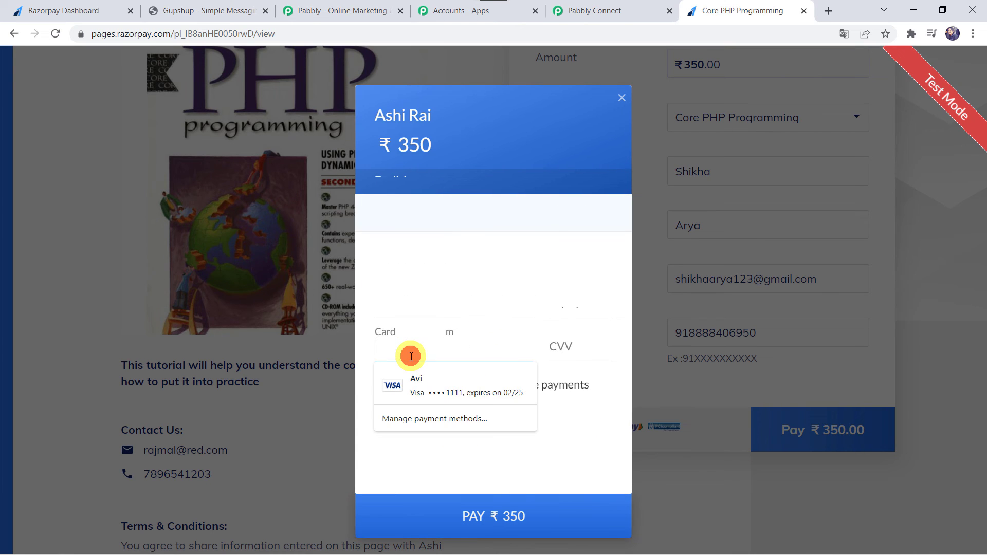
left_click(425, 387)
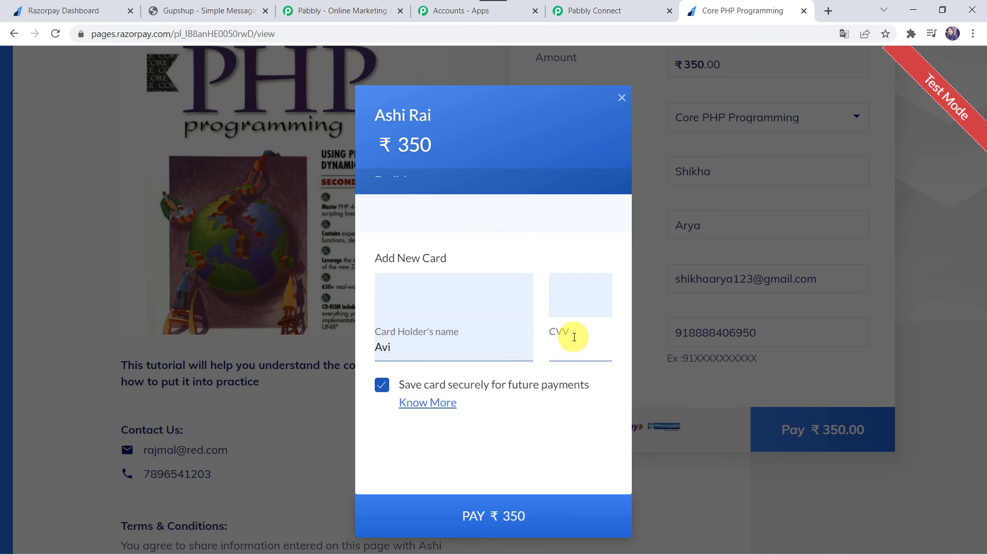
left_click(445, 342)
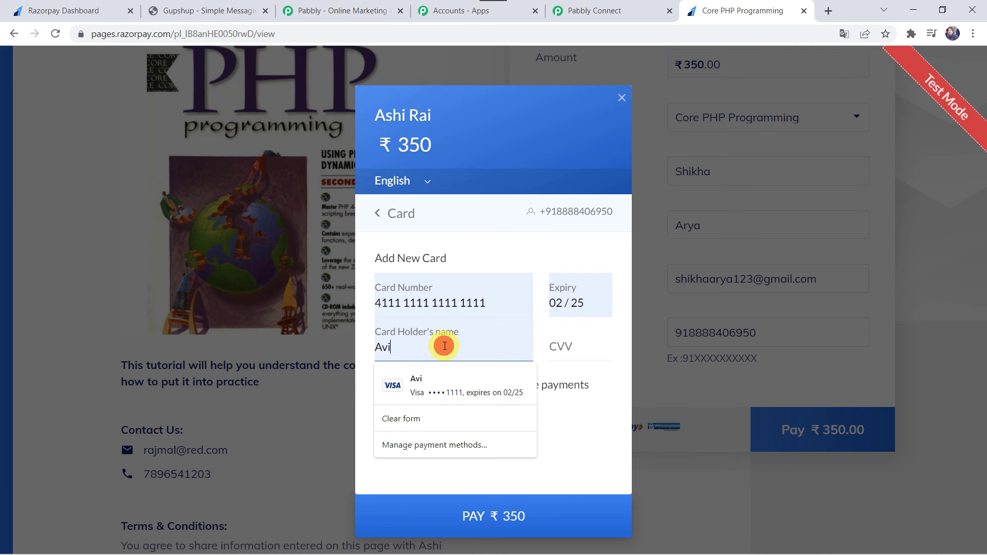
left_click(580, 352)
type("123")
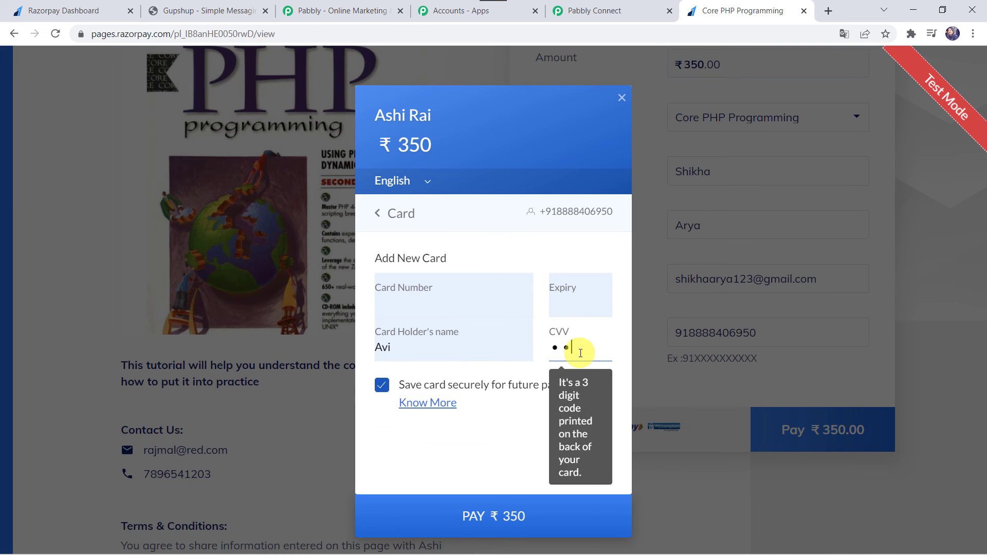
left_click(544, 422)
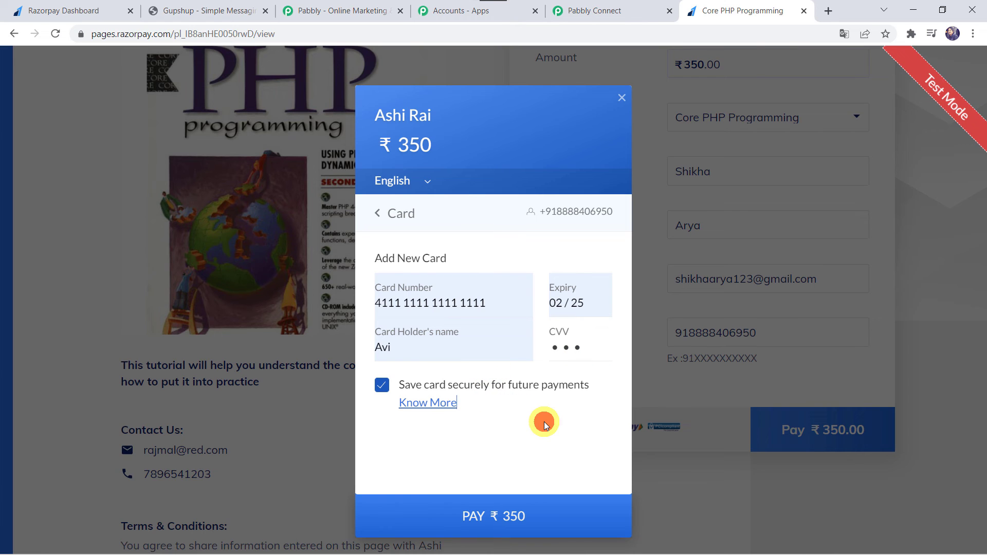
Step: Pay the ₹350 without saving the card and confirm Payment Successful
left_click(487, 517)
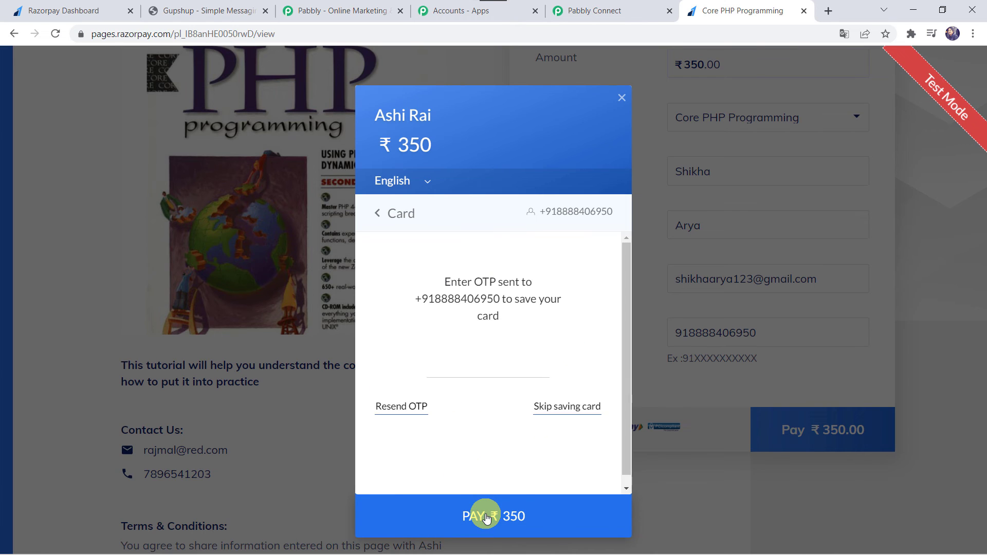
left_click(569, 409)
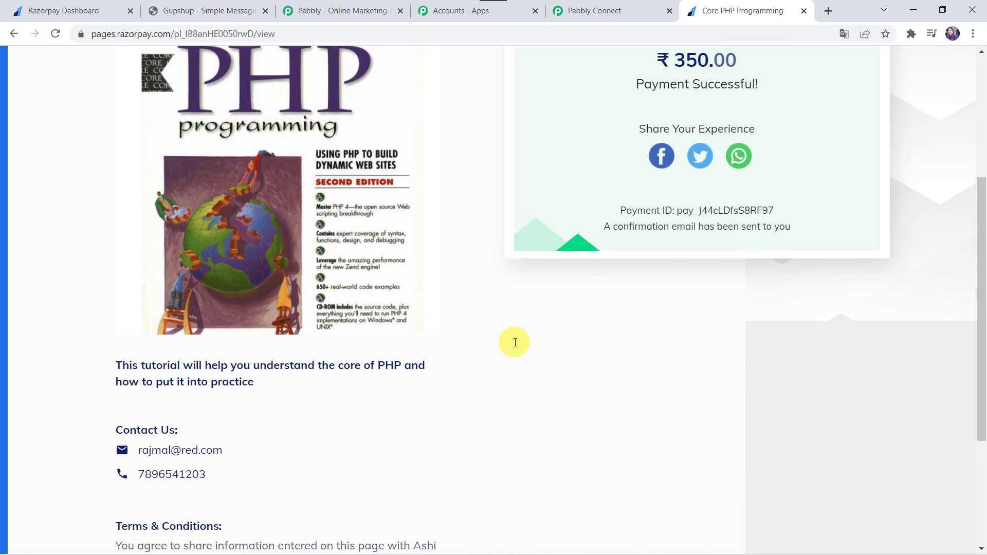
scroll(515, 342, "up", 5)
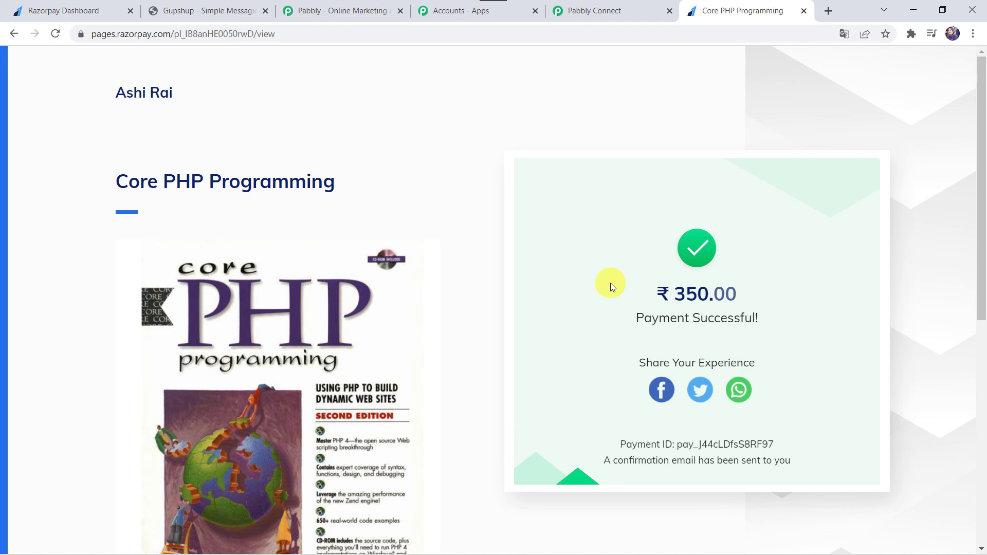
scroll(605, 289, "down", 1)
key("alt+Tab")
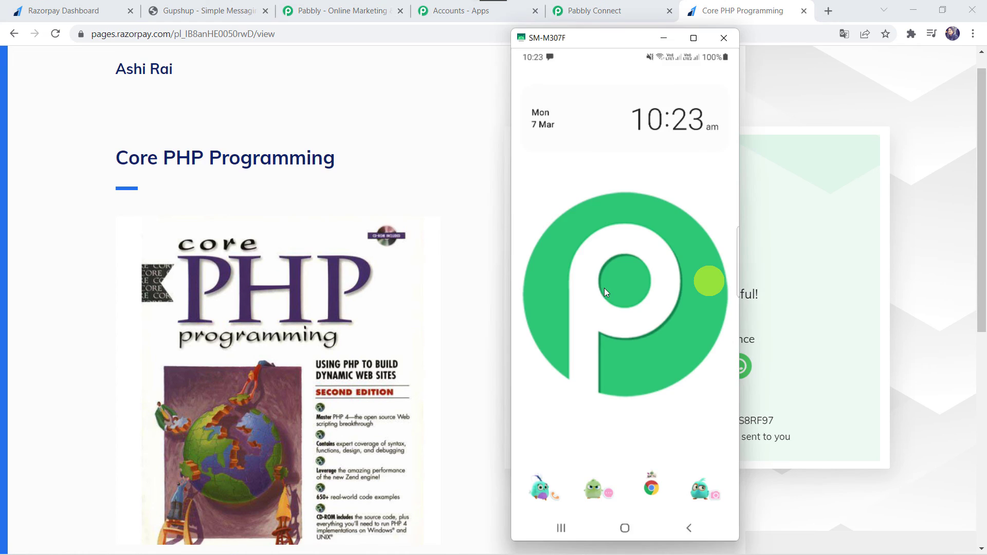
Step: Open the new BP-677677 SMS notification on the mirrored phone, then return to Pabbly Connect
left_click(553, 65)
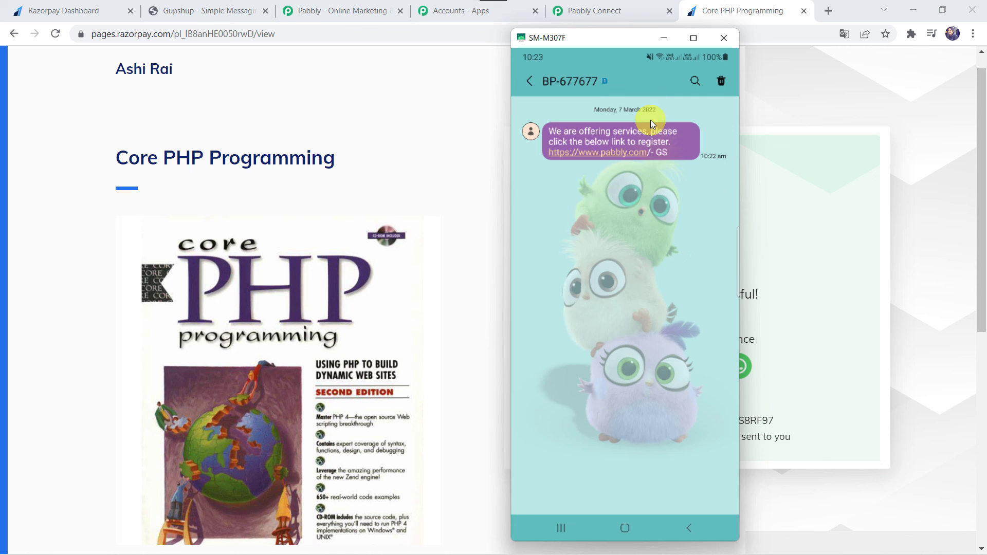
left_click(663, 37)
left_click(595, 9)
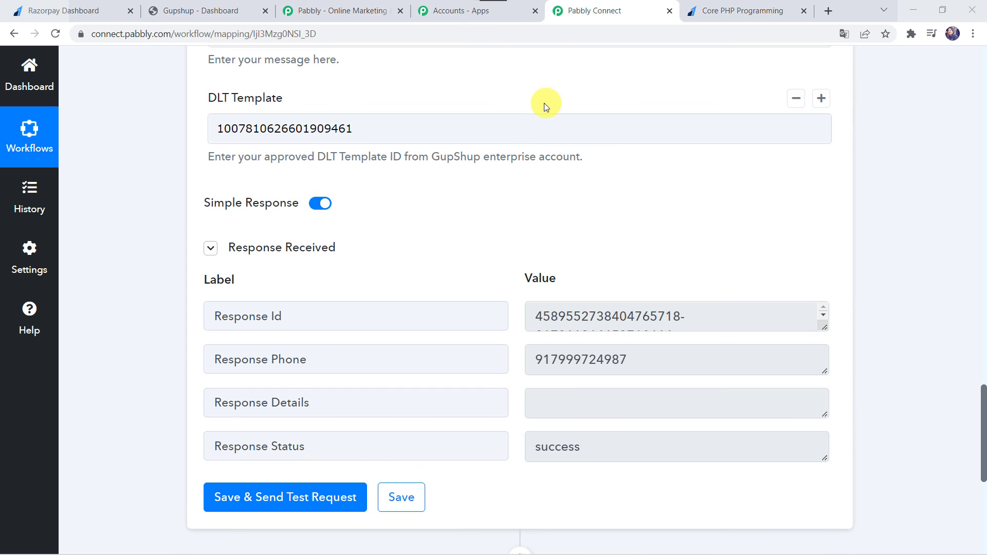
Step: Collapse the Gupshup Send Message action and the Razorpay Payment Captured trigger
scroll(524, 133, "up", 10)
left_click(468, 214)
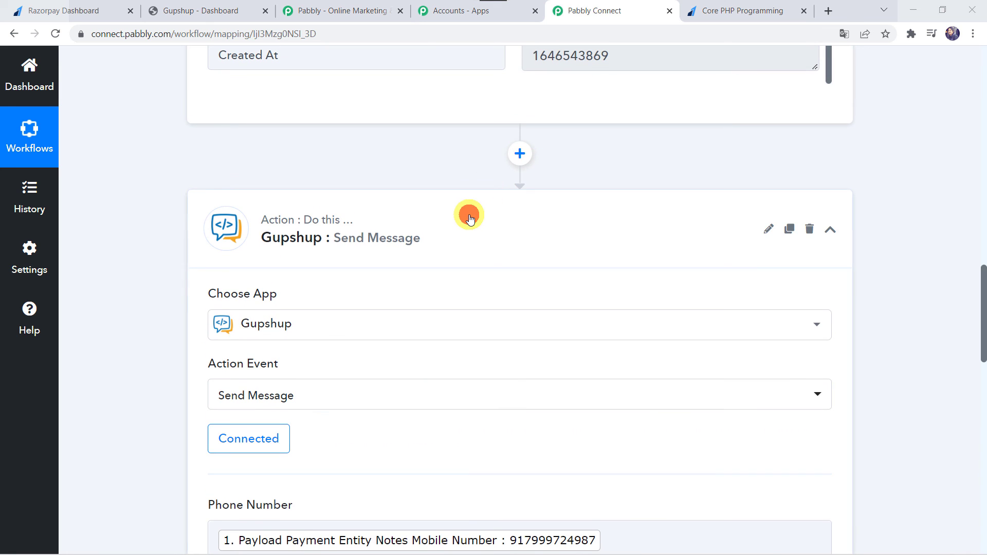
scroll(470, 219, "up", 10)
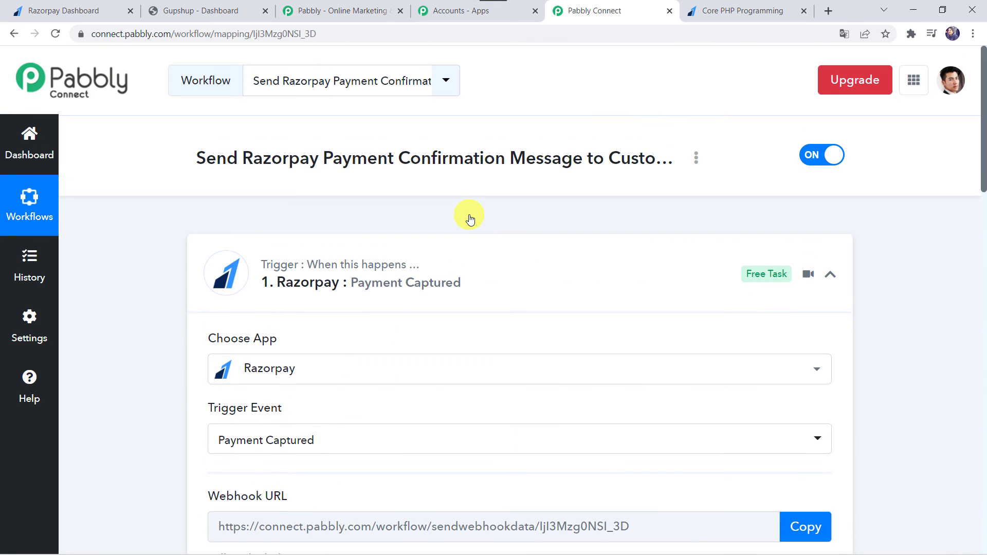
left_click(431, 292)
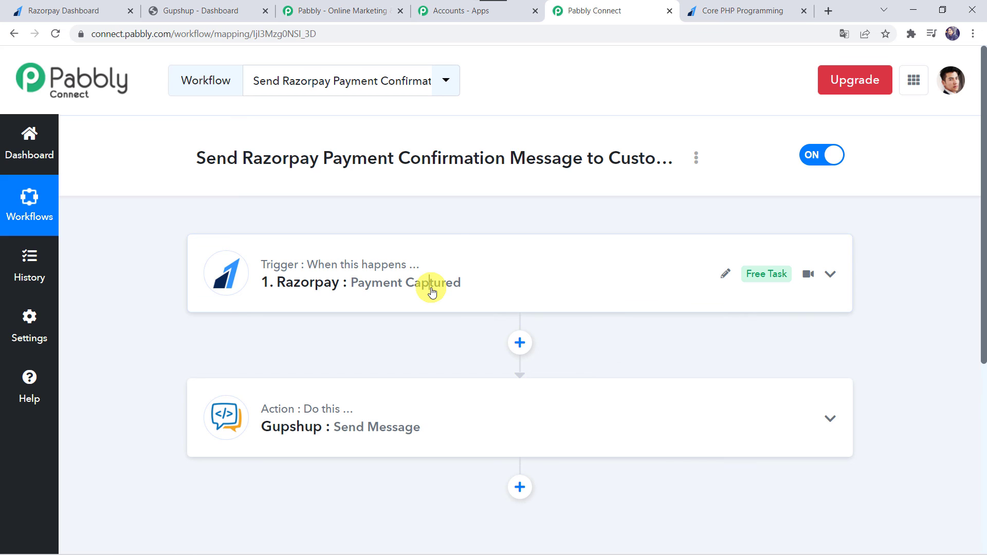